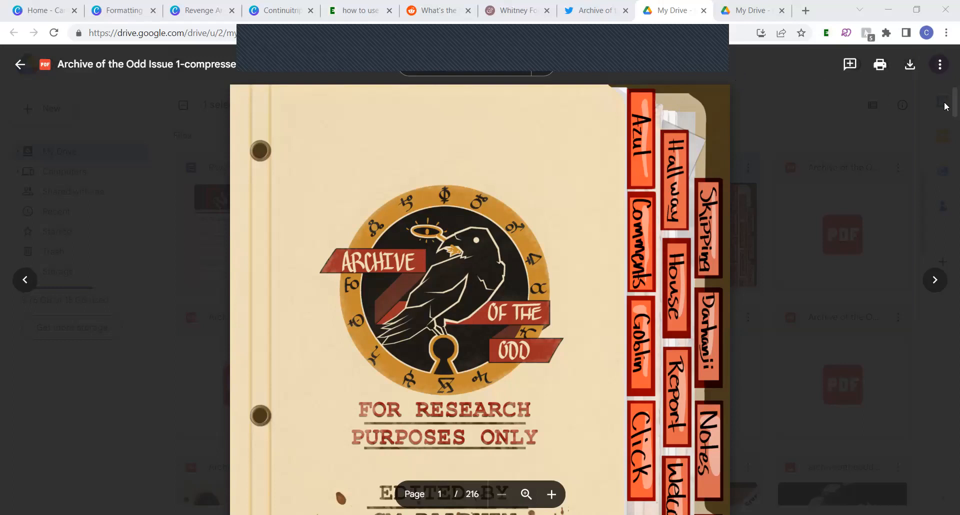
Look over the covers of the Archive of the Odd Issue 1 and Issue 2 PDFs
{"action": "scroll", "coordinate": [946, 105], "scroll_direction": "down", "scroll_amount": 3}
{"action": "left_click_drag", "start_coordinate": [945, 105], "coordinate": [942, 46]}
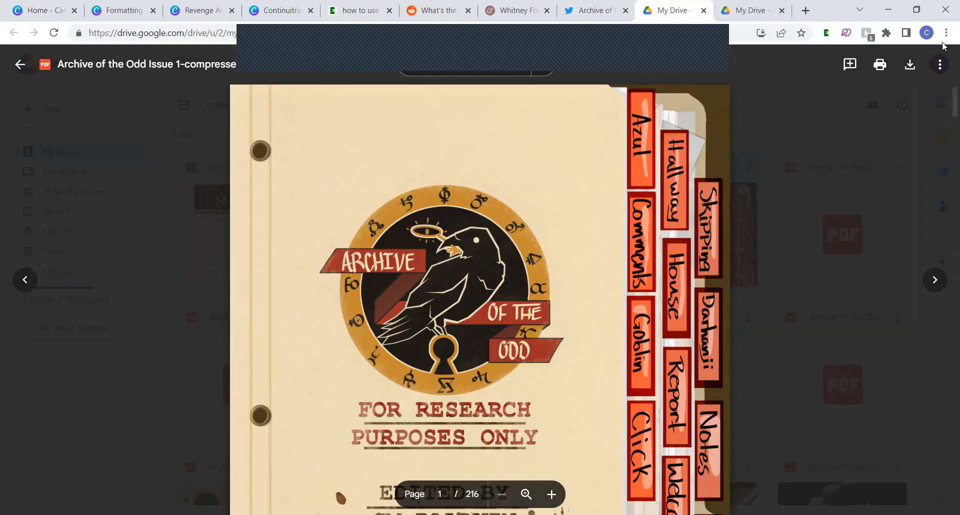
{"action": "left_click", "coordinate": [766, 9]}
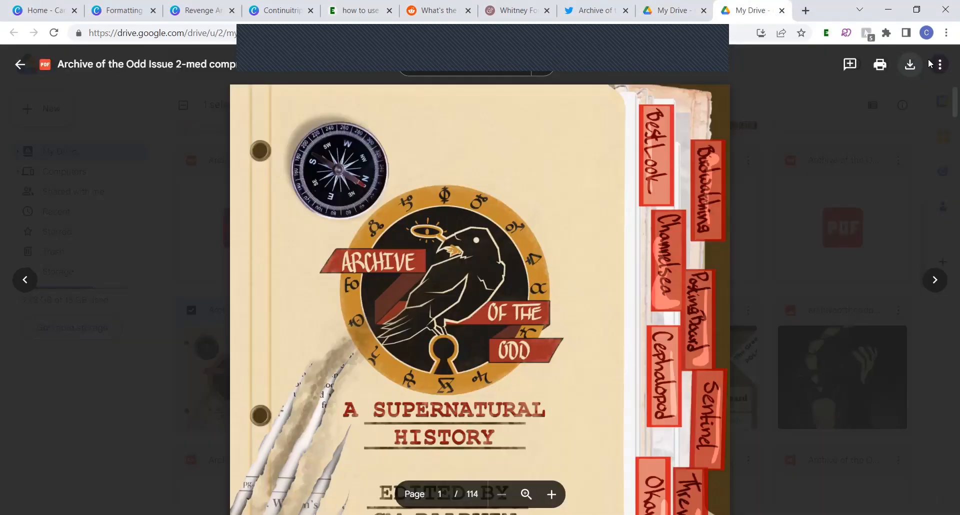
{"action": "mouse_move", "coordinate": [945, 103]}
{"action": "left_mouse_down"}
{"action": "mouse_move", "coordinate": [945, 490]}
{"action": "mouse_move", "coordinate": [945, 50]}
{"action": "left_mouse_up"}
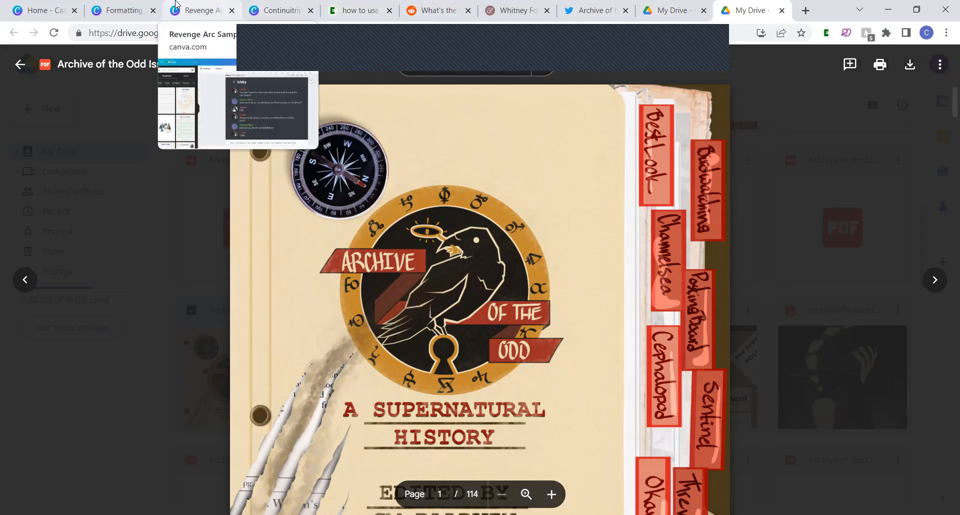
Switch to Canva and compare the lobby chat page in the Revenge design with the Discord reference screenshot from the image search
{"action": "left_click", "coordinate": [125, 5]}
{"action": "scroll", "coordinate": [282, 183], "scroll_direction": "down", "scroll_amount": 2}
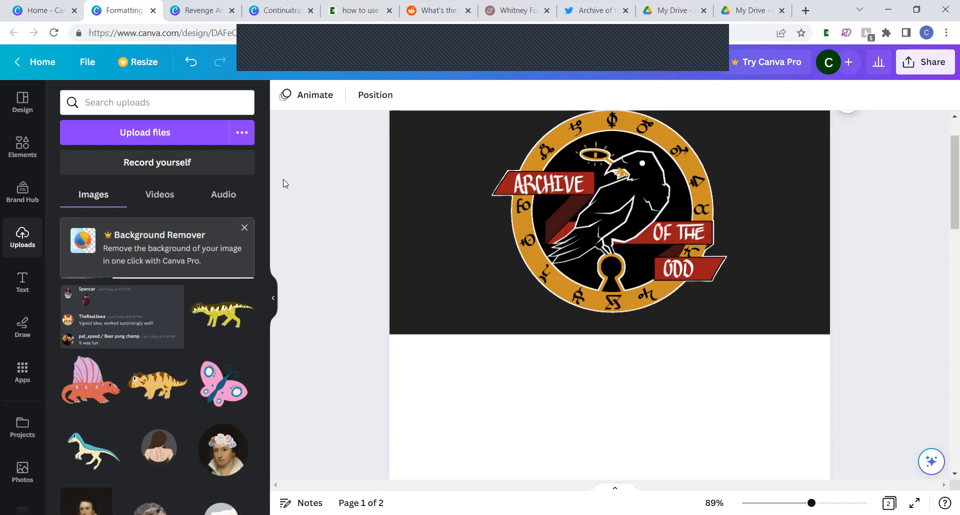
{"action": "left_click", "coordinate": [197, 7]}
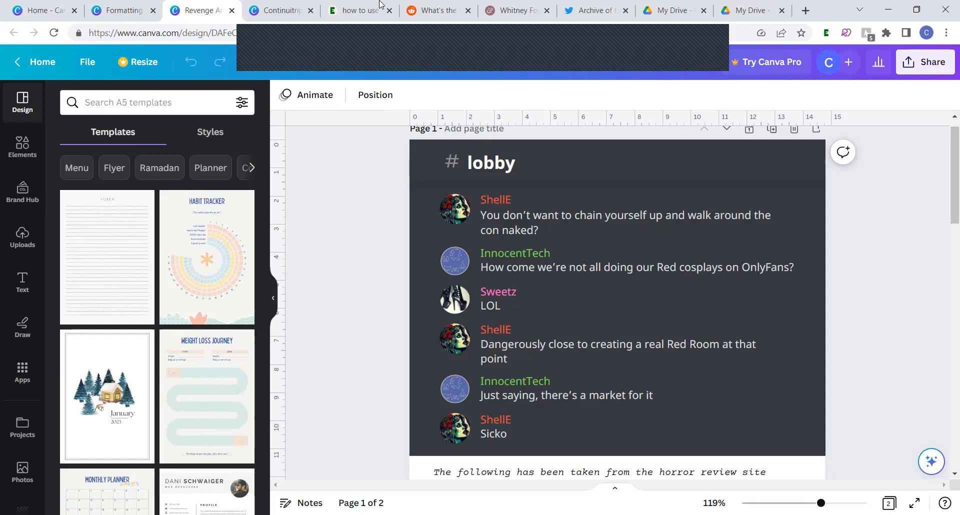
{"action": "left_click", "coordinate": [363, 8]}
{"action": "scroll", "coordinate": [261, 293], "scroll_direction": "left", "scroll_amount": 1}
{"action": "scroll", "coordinate": [260, 293], "scroll_direction": "down", "scroll_amount": 1}
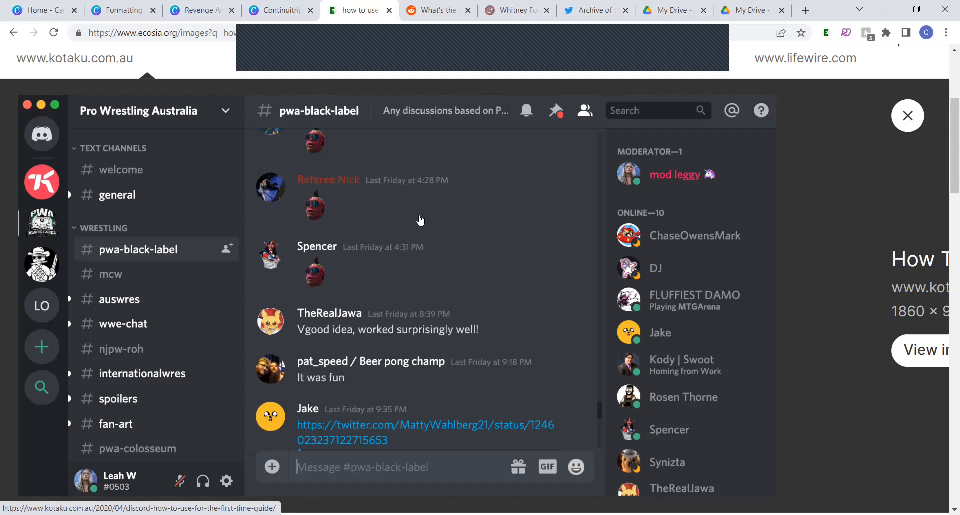
{"action": "left_click", "coordinate": [195, 8]}
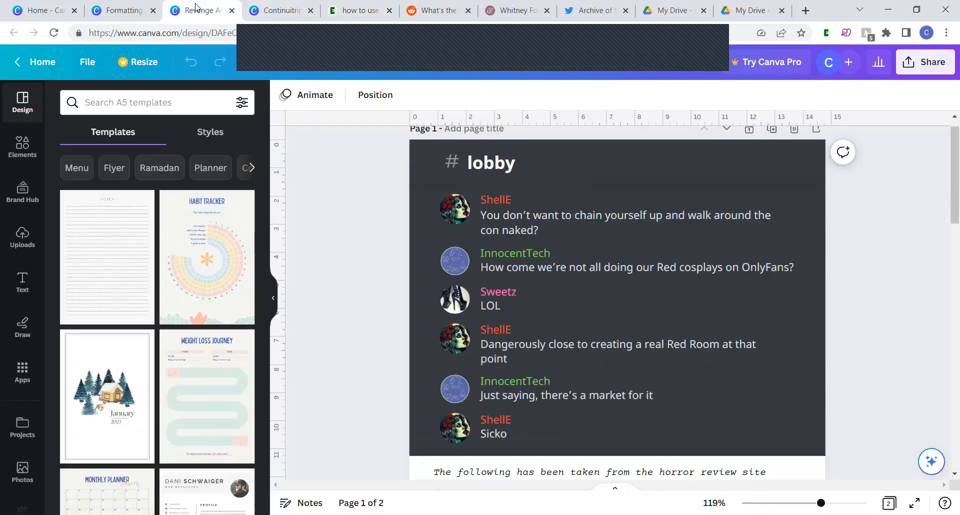
{"action": "left_click", "coordinate": [346, 7]}
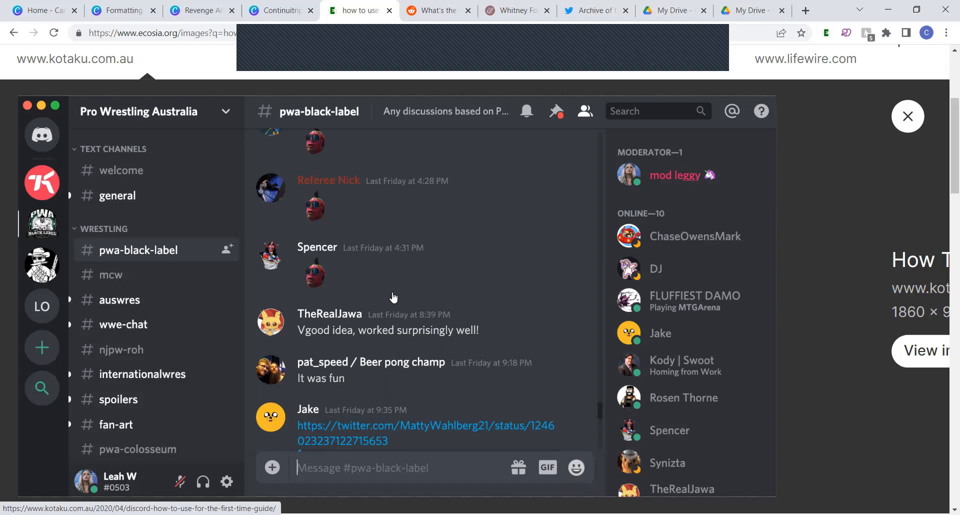
{"action": "left_click", "coordinate": [274, 4]}
{"action": "left_click", "coordinate": [195, 7]}
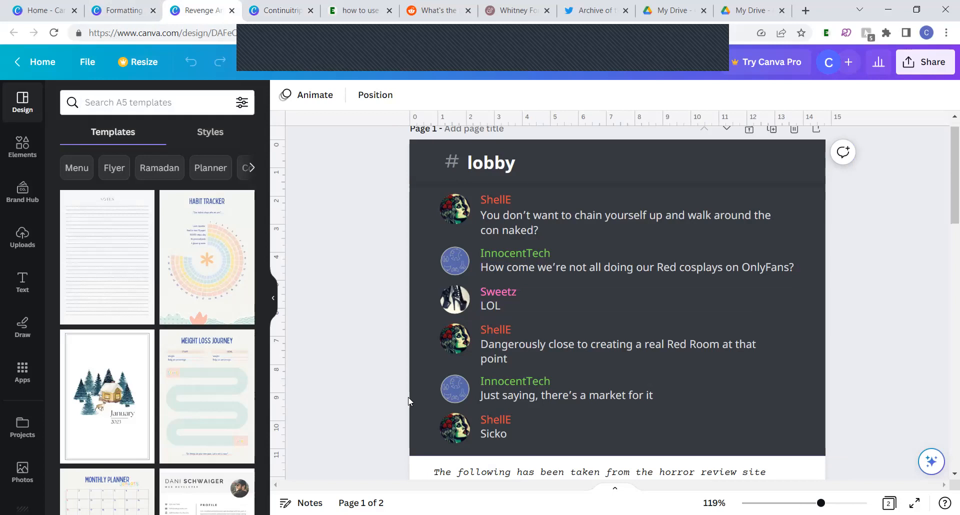
In the Formatting Samples document, add the uploaded Discord chat screenshot and place it across the upper edge of the blank page area
{"action": "left_click", "coordinate": [113, 4]}
{"action": "scroll", "coordinate": [406, 238], "scroll_direction": "down", "scroll_amount": 3}
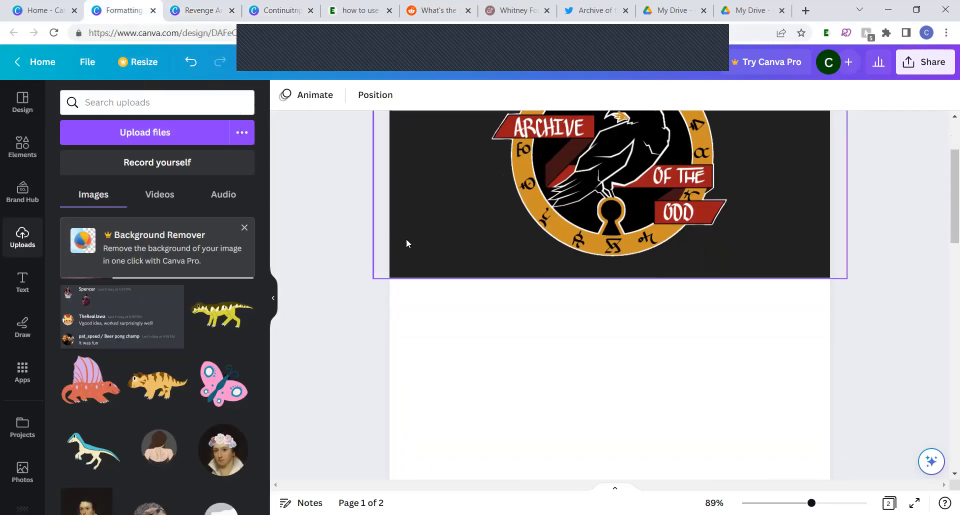
{"action": "scroll", "coordinate": [406, 243], "scroll_direction": "up", "scroll_amount": 1}
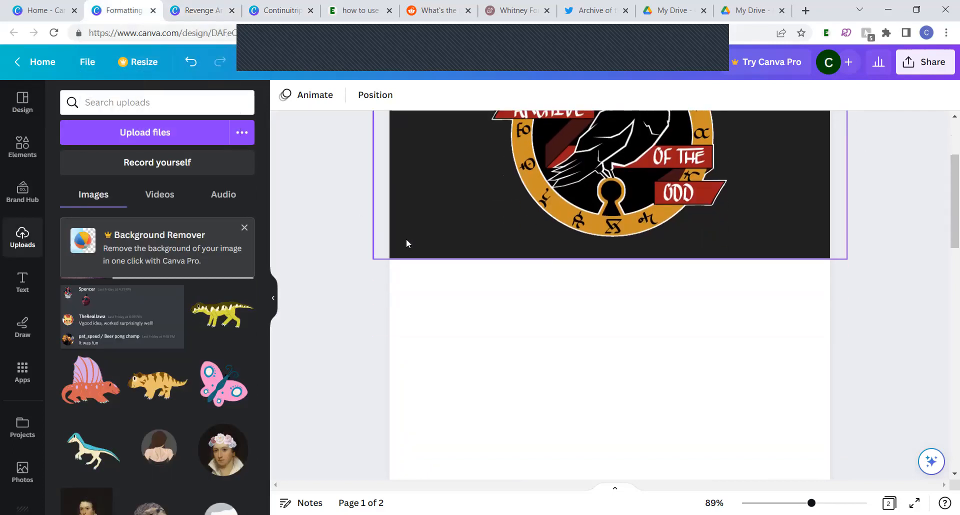
{"action": "left_click", "coordinate": [131, 325]}
{"action": "left_click_drag", "start_coordinate": [602, 272], "coordinate": [592, 178]}
Set the blank page's background to the dark grey #36393F sampled from the Discord screenshot
{"action": "left_click", "coordinate": [547, 422]}
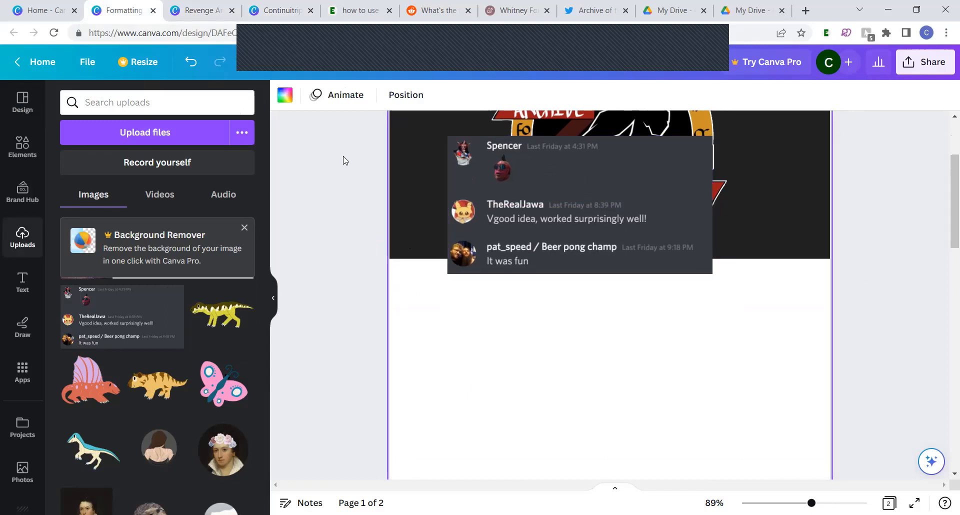
{"action": "left_click", "coordinate": [285, 100]}
{"action": "left_click", "coordinate": [73, 171]}
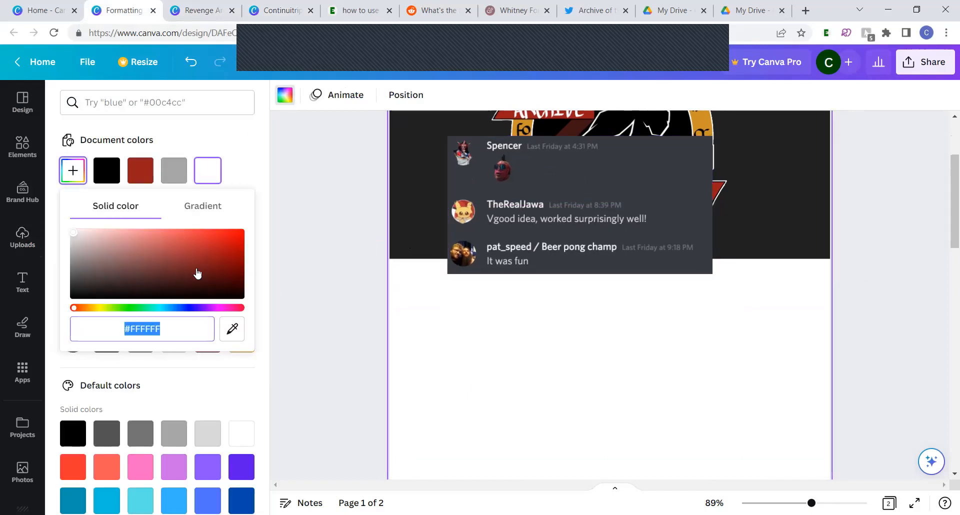
{"action": "left_click", "coordinate": [233, 330]}
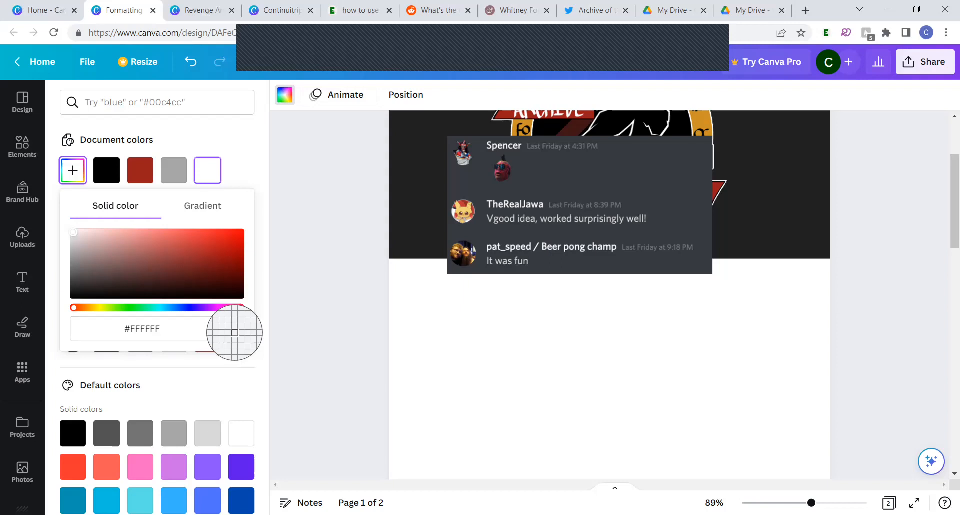
{"action": "left_click", "coordinate": [593, 185]}
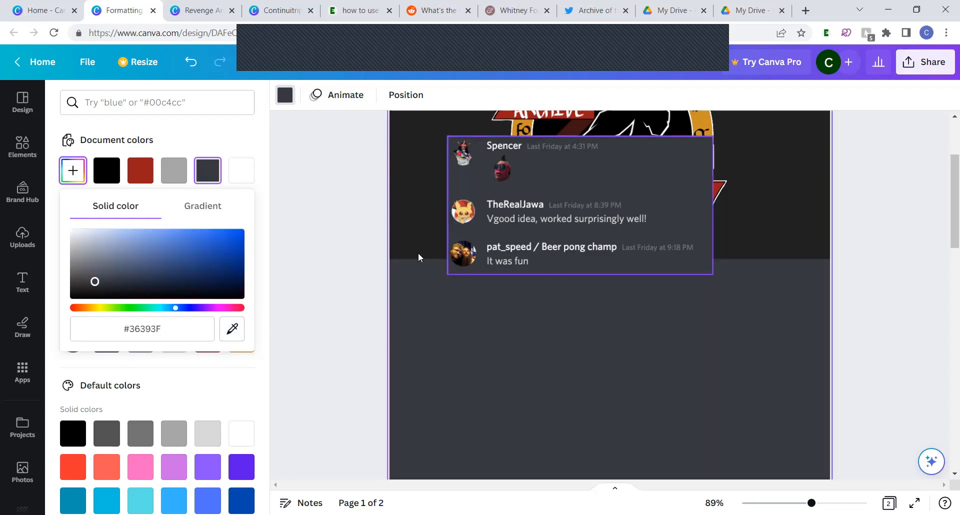
Add a body text box containing the sender's name and place it below the Discord screenshot
{"action": "left_click", "coordinate": [22, 283]}
{"action": "left_click", "coordinate": [126, 329]}
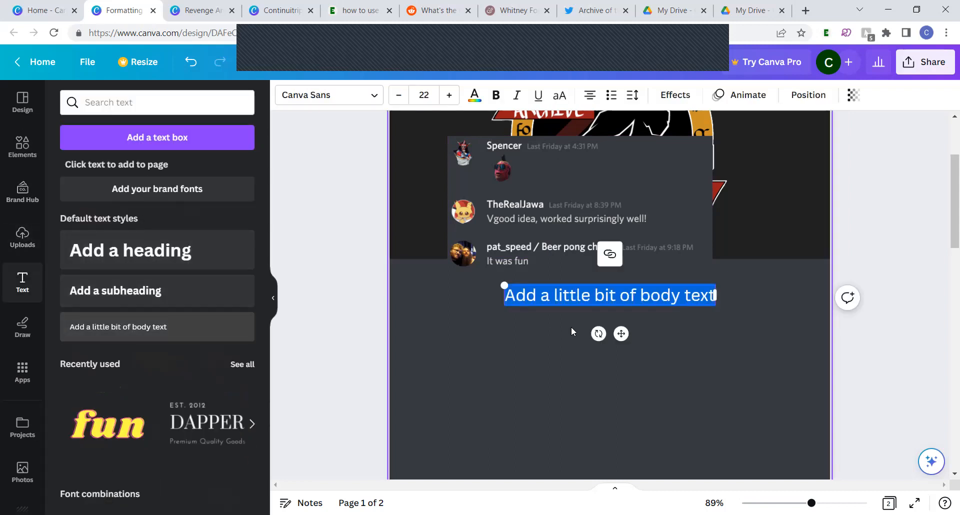
{"action": "type", "text": "Cormack"}
{"action": "left_click_drag", "start_coordinate": [620, 334], "coordinate": [512, 363]}
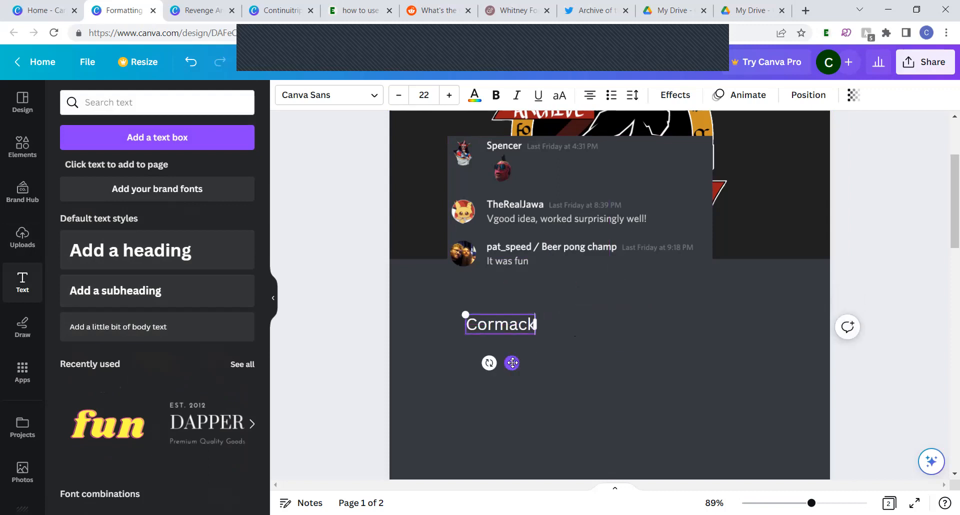
Duplicate the sender name text box directly below it and change the copy's text to "hello world"
{"action": "key", "text": "ctrl+d"}
{"action": "left_click_drag", "start_coordinate": [519, 371], "coordinate": [511, 383]}
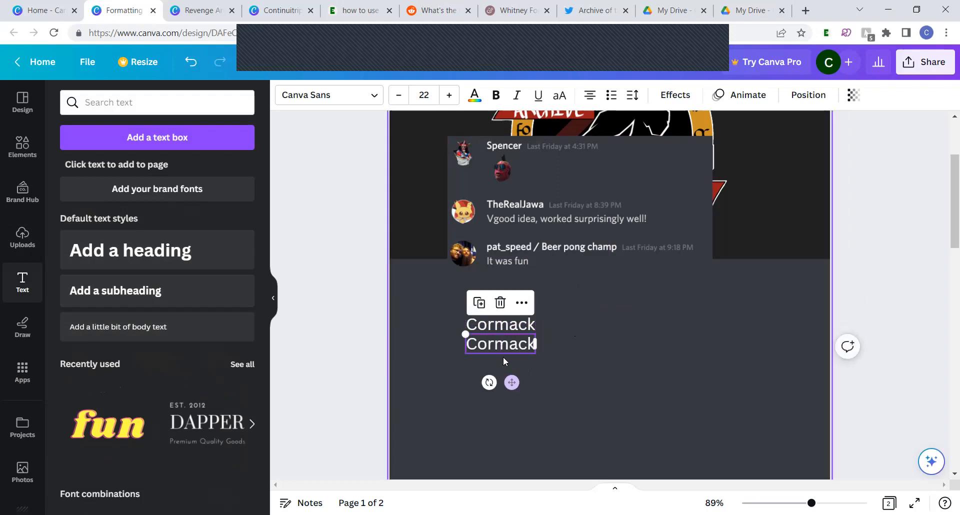
{"action": "double_click", "coordinate": [492, 344]}
{"action": "type", "text": "hello"}
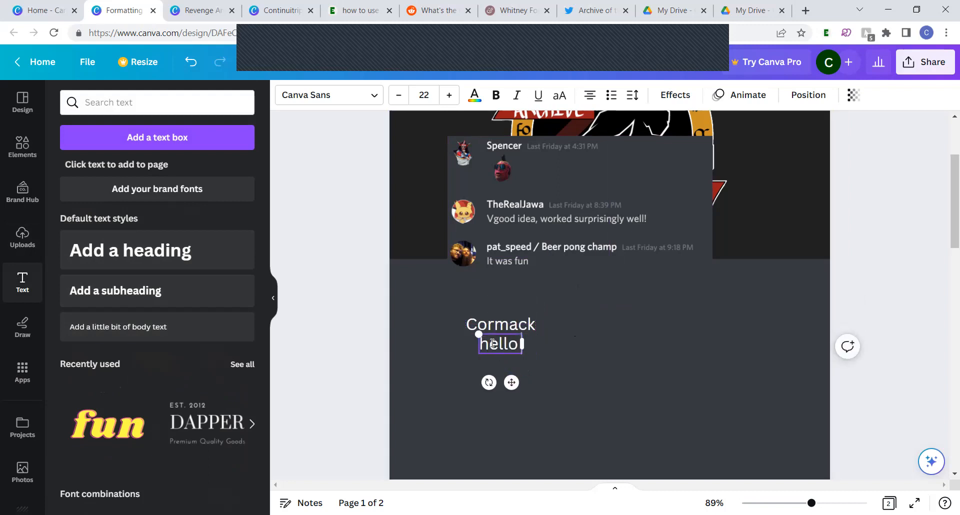
{"action": "type", "text": " world"}
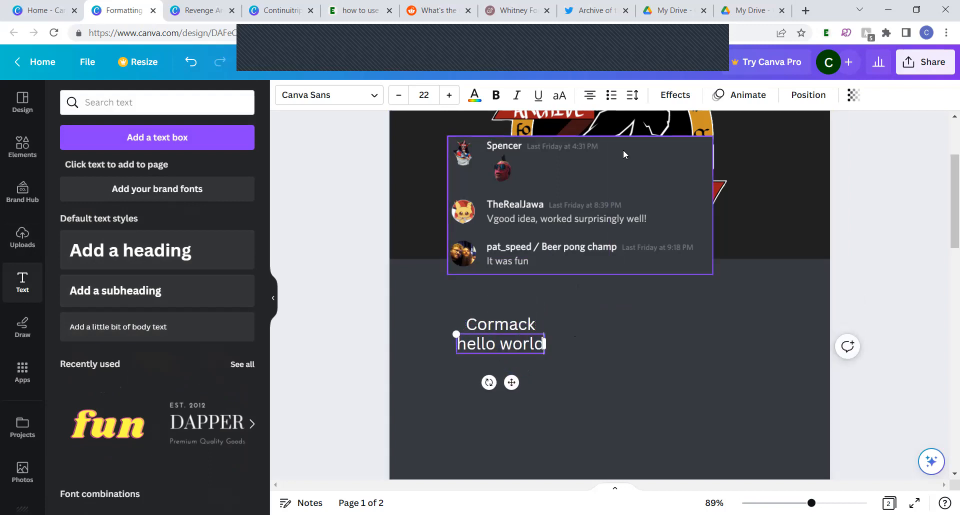
Left-align the sender name and "hello world" text and line up their left edges
{"action": "left_click", "coordinate": [491, 325]}
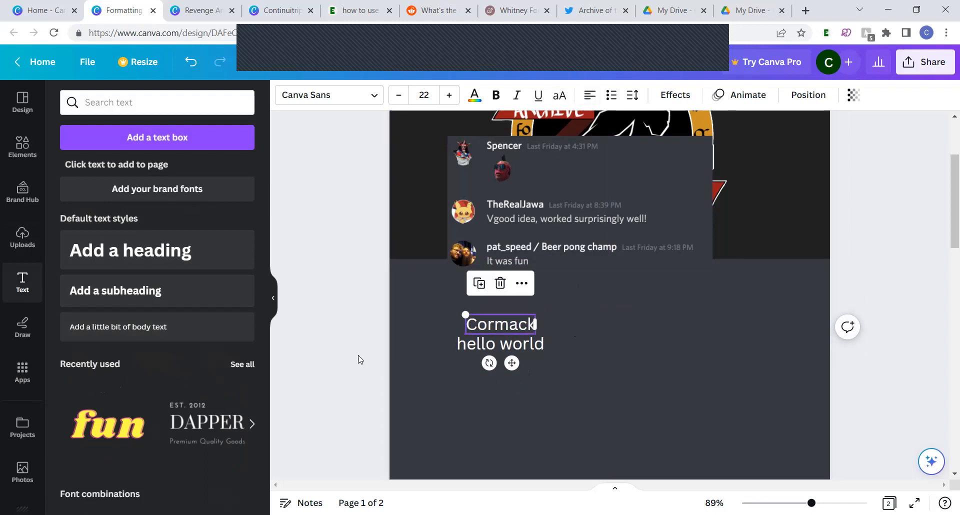
{"action": "left_click", "coordinate": [430, 353]}
{"action": "left_click", "coordinate": [474, 346]}
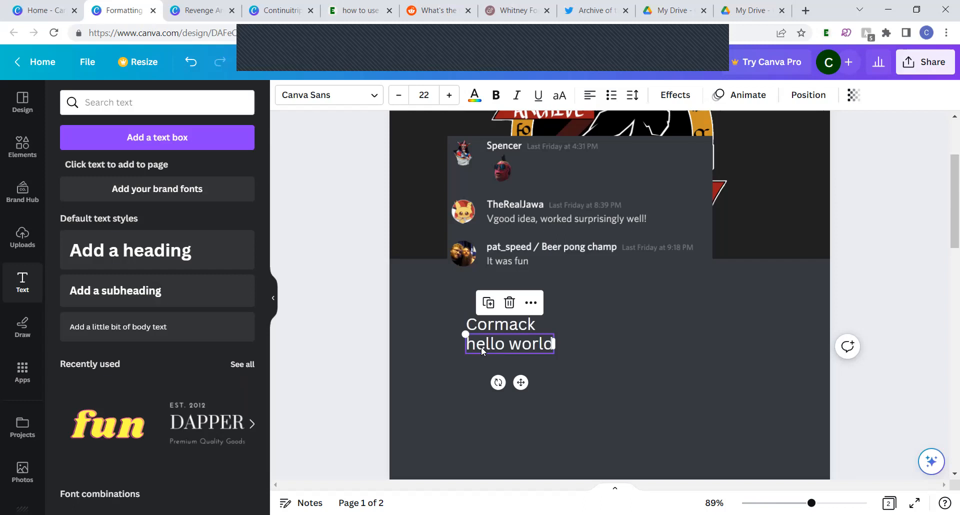
Copy the "hello world" text box beside the sender name and change the copy to the timestamp "Saturday at 1:23"
{"action": "left_click_drag", "start_coordinate": [481, 350], "coordinate": [556, 329]}
{"action": "double_click", "coordinate": [556, 327]}
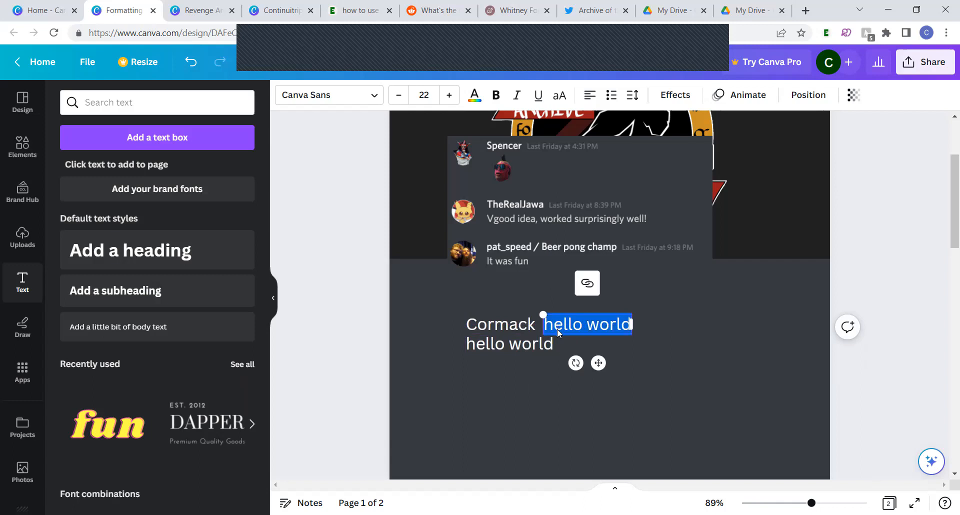
{"action": "type", "text": "Saturday 1"}
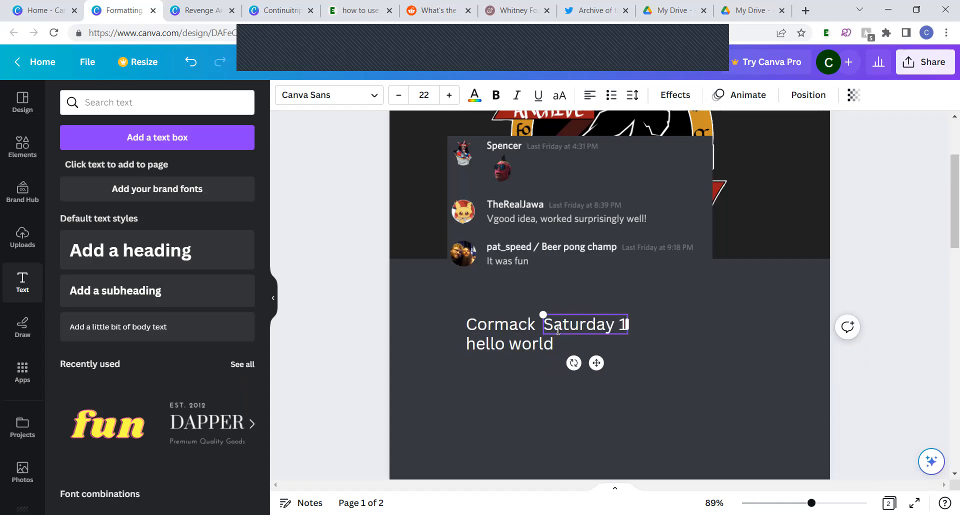
{"action": "key", "text": "BackSpace"}
{"action": "type", "text": "at"}
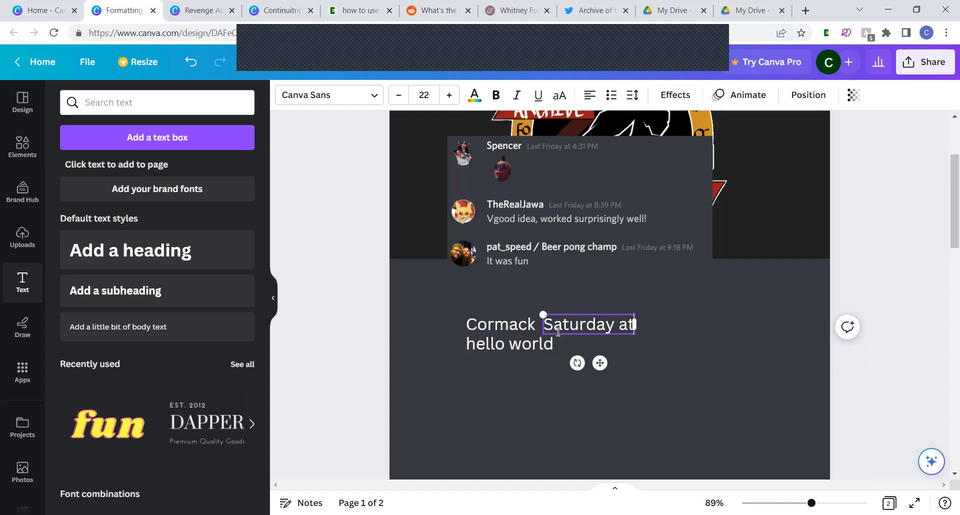
{"action": "type", "text": " 1:23"}
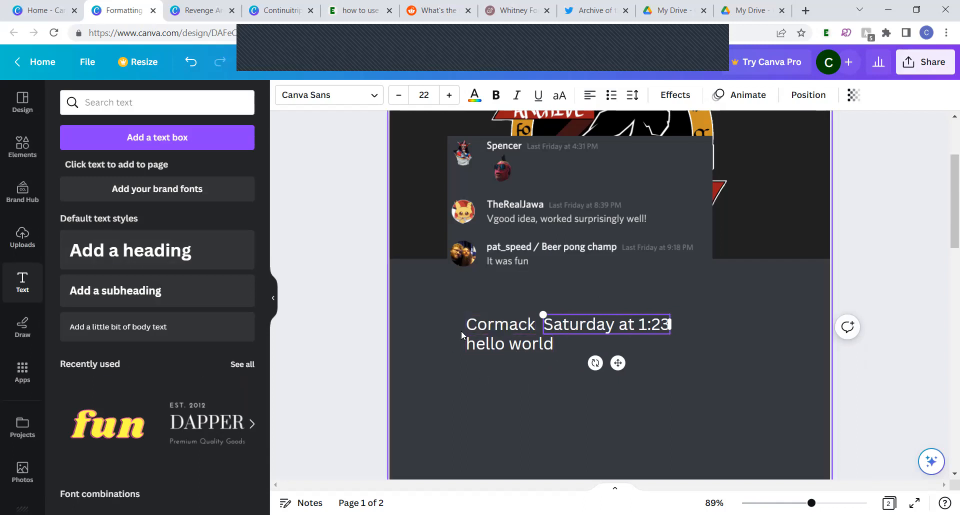
Add the uploaded flower-crown portrait as a small avatar left of the message, and nudge "hello world" slightly down
{"action": "left_click", "coordinate": [11, 253]}
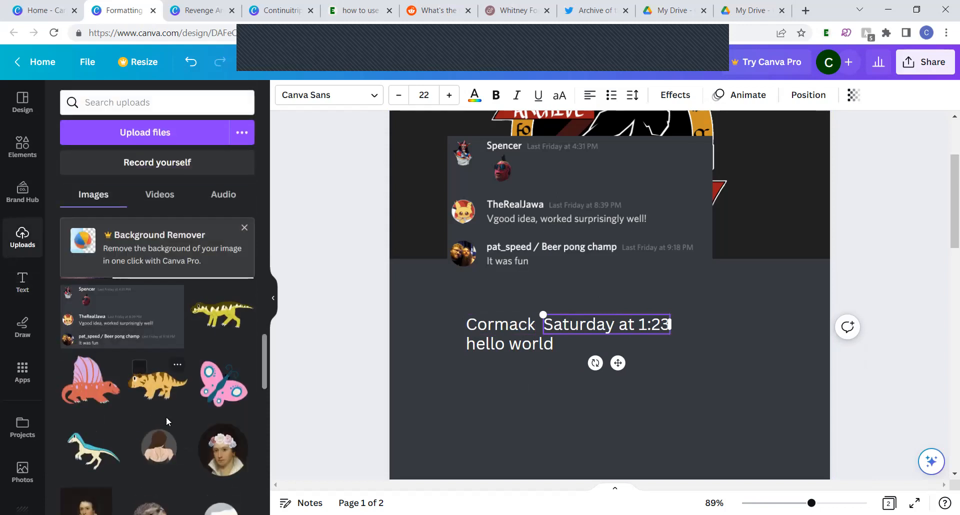
{"action": "left_click", "coordinate": [214, 455]}
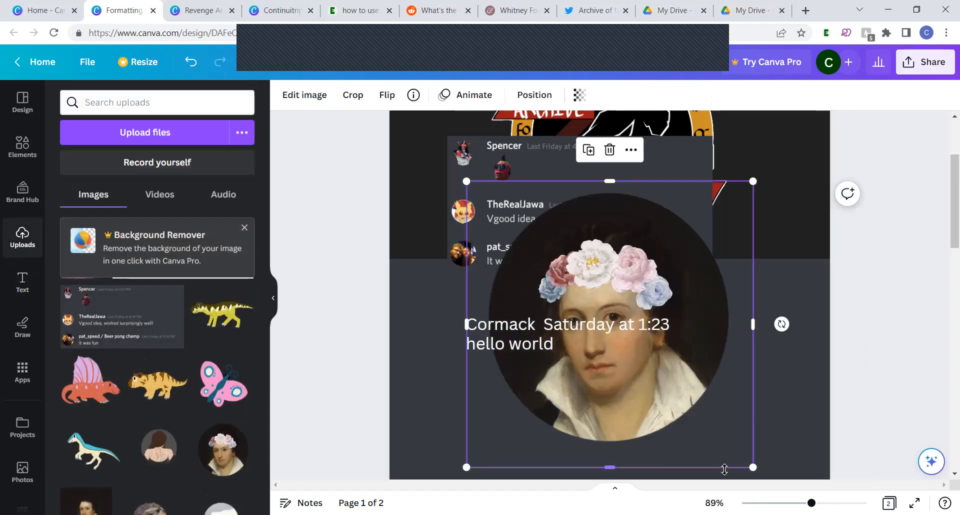
{"action": "left_click_drag", "start_coordinate": [751, 469], "coordinate": [535, 249]}
{"action": "left_click_drag", "start_coordinate": [500, 203], "coordinate": [434, 328]}
{"action": "left_click", "coordinate": [483, 349]}
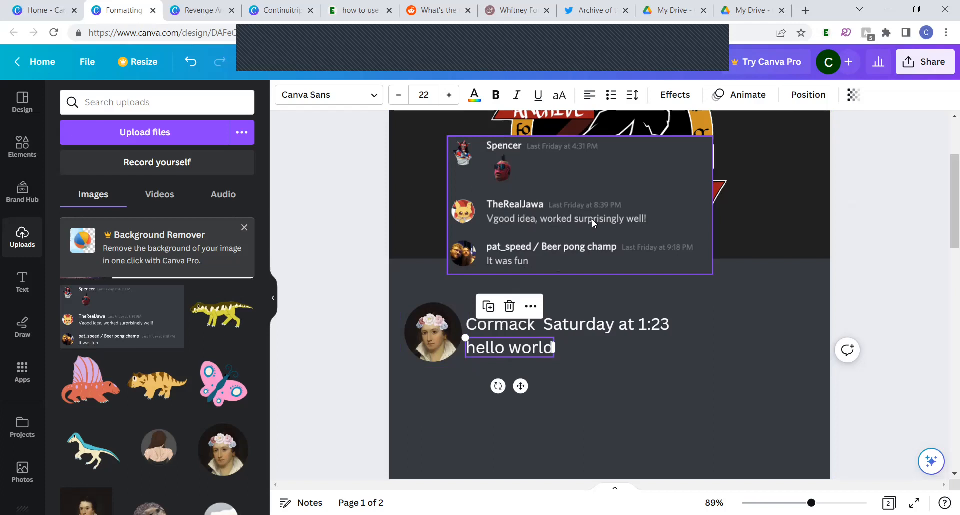
Shrink the portrait avatar to about 24.6 by 24.6 and move it slightly left, leaving a gap before the message text
{"action": "left_click", "coordinate": [442, 327]}
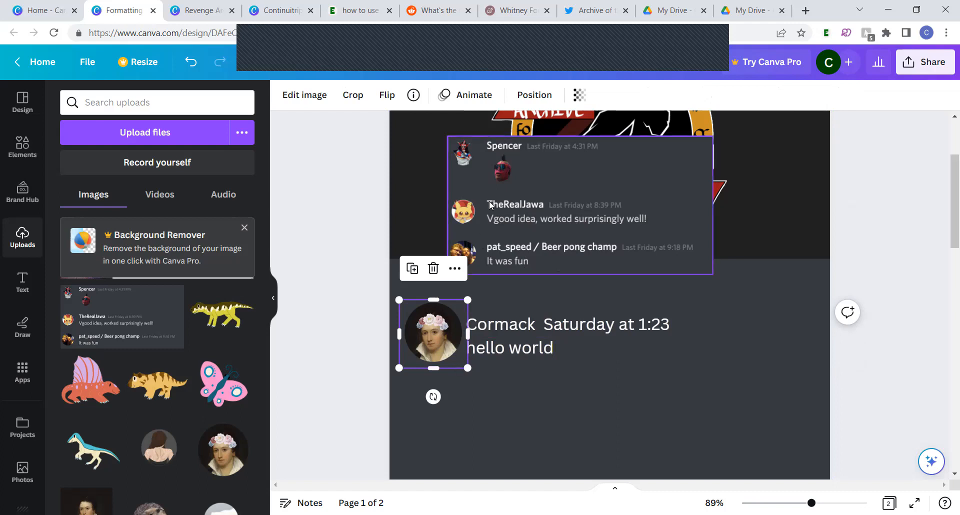
{"action": "left_click_drag", "start_coordinate": [399, 300], "coordinate": [413, 315]}
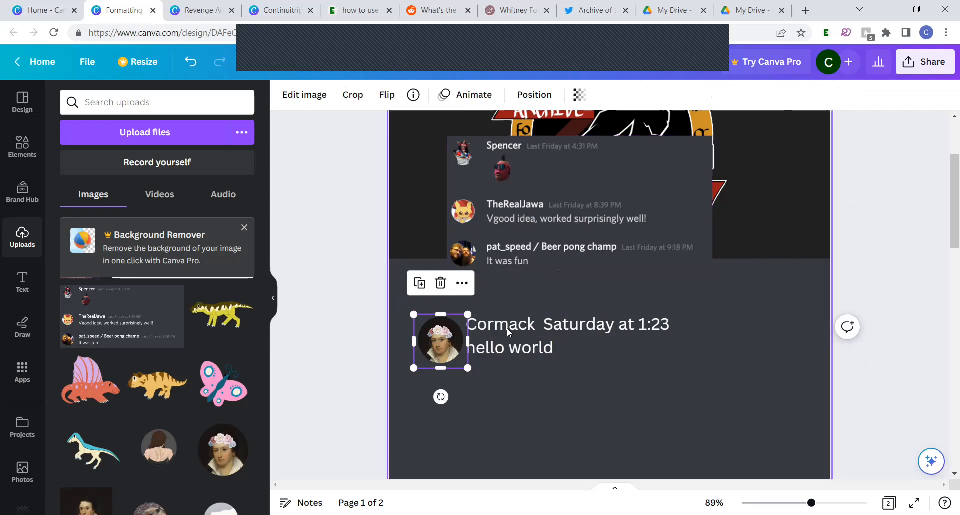
{"action": "left_click_drag", "start_coordinate": [468, 368], "coordinate": [463, 366]}
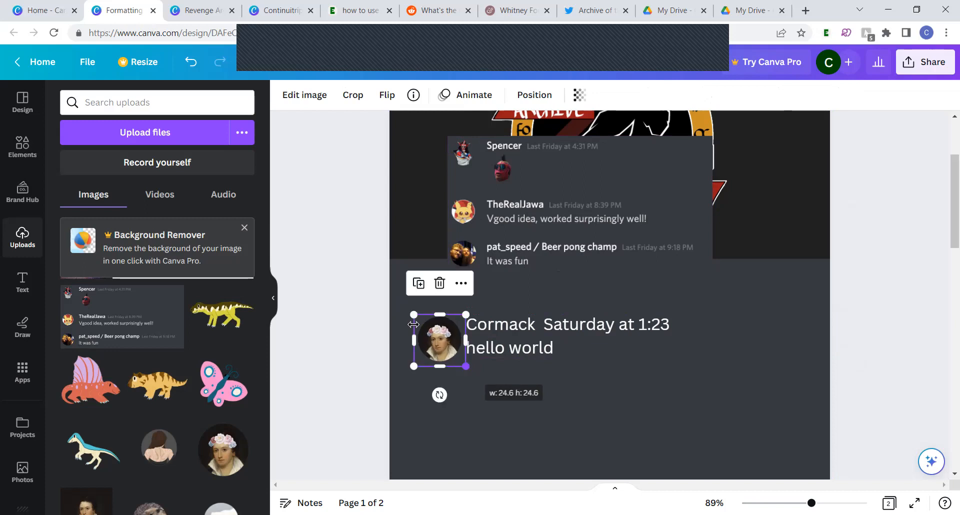
{"action": "left_click", "coordinate": [365, 354]}
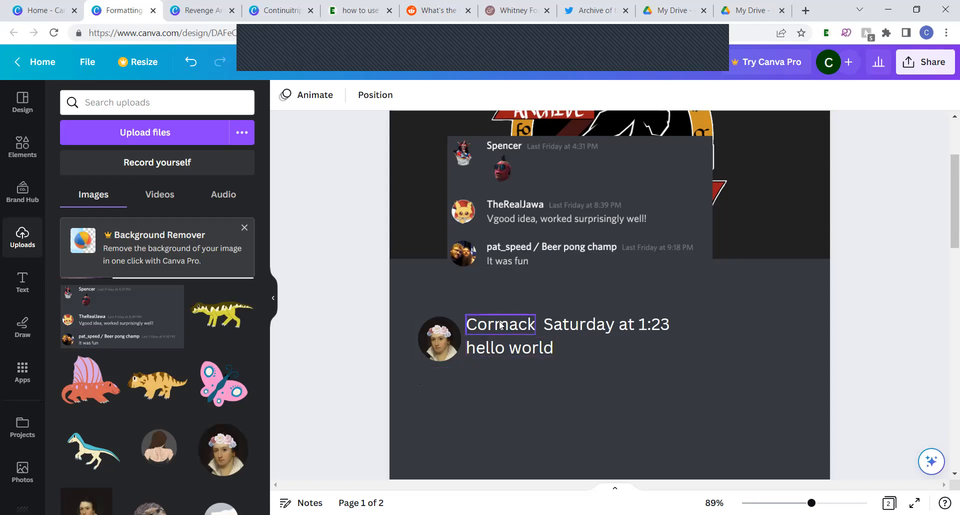
{"action": "left_click_drag", "start_coordinate": [458, 340], "coordinate": [445, 341]}
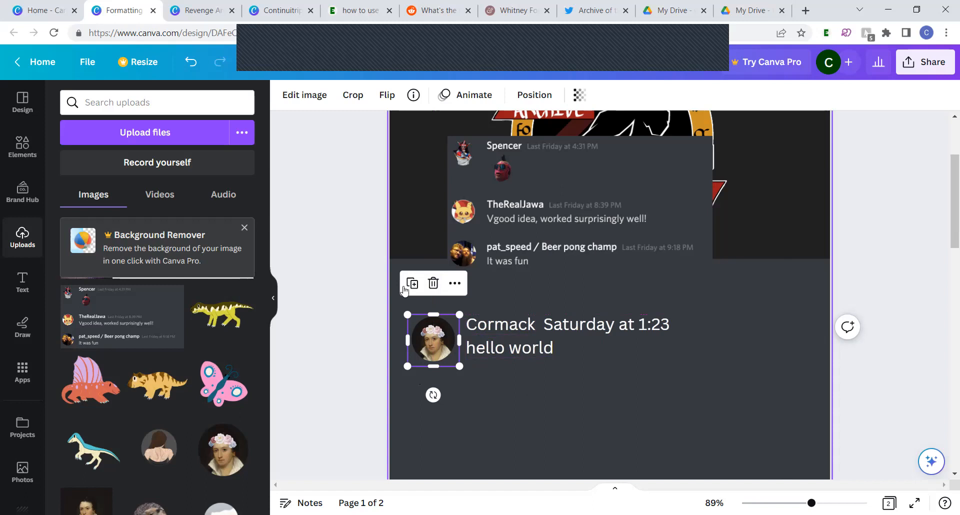
{"action": "left_click", "coordinate": [358, 377]}
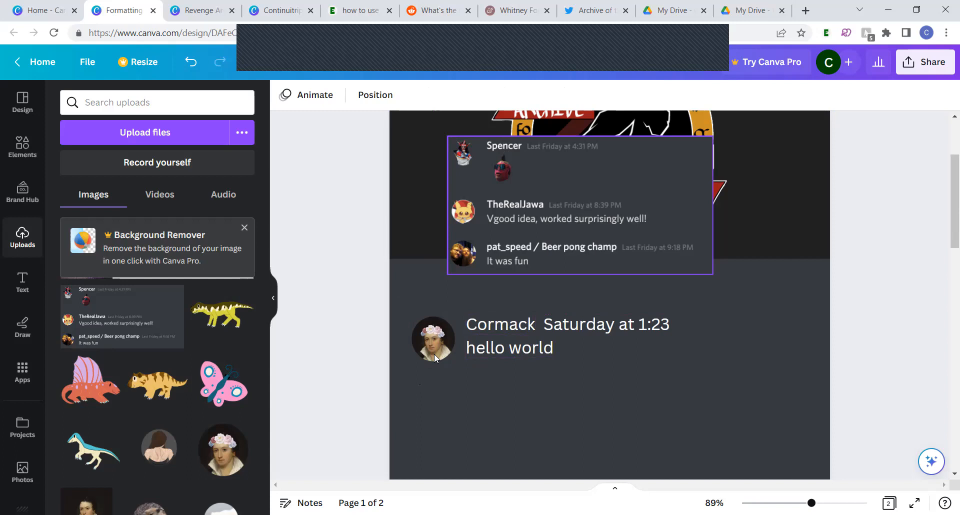
Make the sender name beside the avatar bold
{"action": "left_click", "coordinate": [479, 325]}
{"action": "key", "text": "ctrl+b"}
{"action": "left_click", "coordinate": [587, 328]}
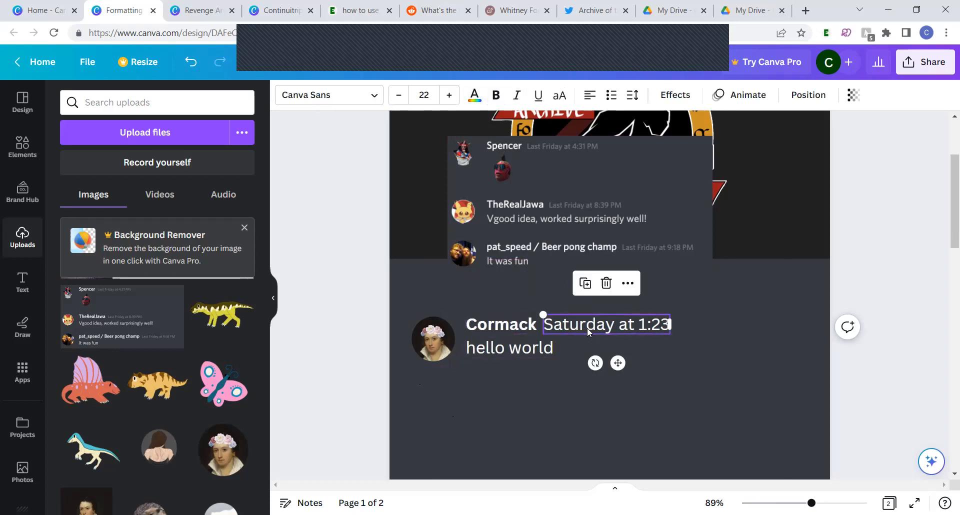
{"action": "left_click", "coordinate": [480, 365]}
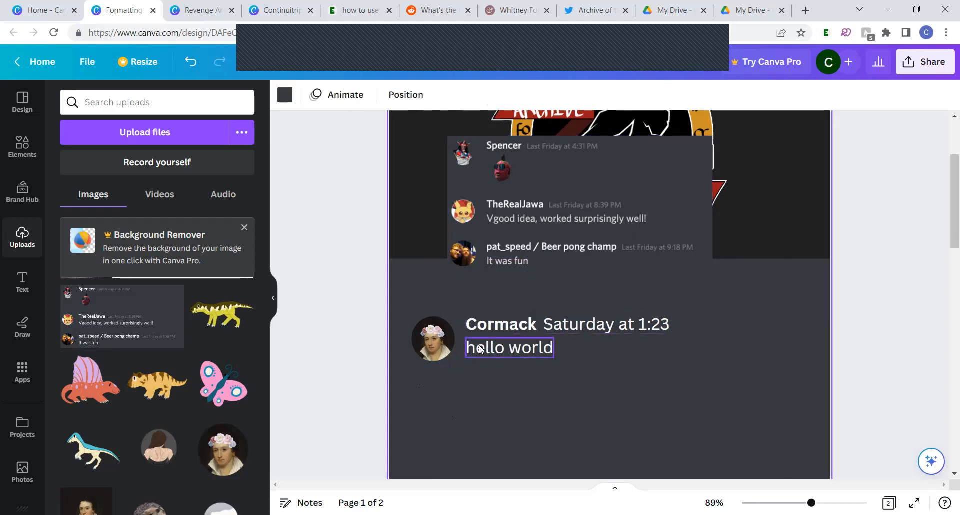
Recolour the "hello world" text to the light grey sampled from the message text in the reference screenshot
{"action": "left_click", "coordinate": [475, 347]}
{"action": "left_click", "coordinate": [475, 94]}
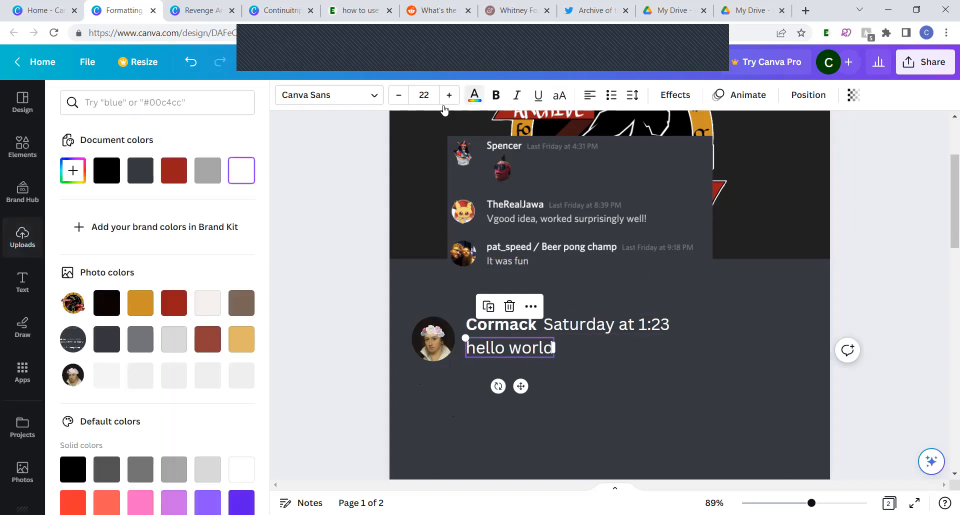
{"action": "left_click", "coordinate": [73, 170]}
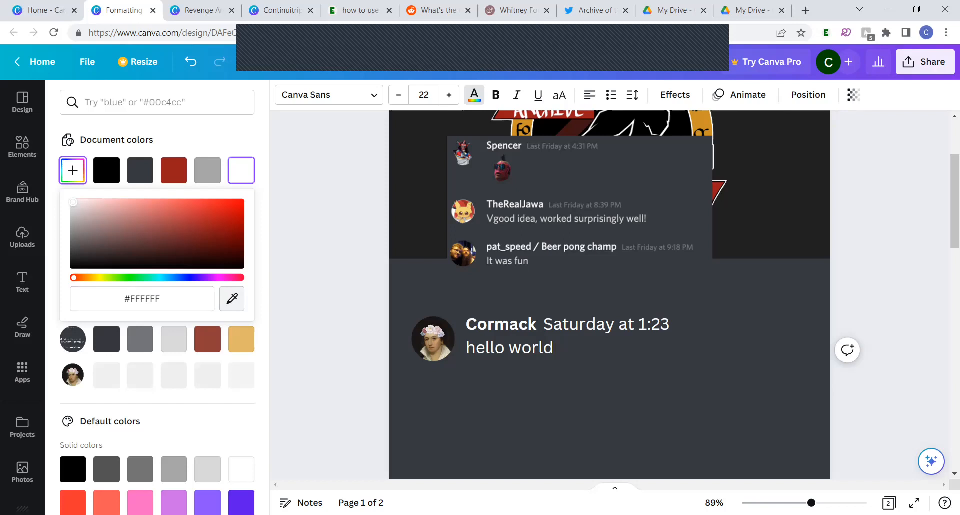
{"action": "left_click", "coordinate": [525, 348]}
Sample the reference timestamp's grey for the "Saturday at 1:23" text, then lighten it slightly to #787C84
{"action": "left_click", "coordinate": [547, 324]}
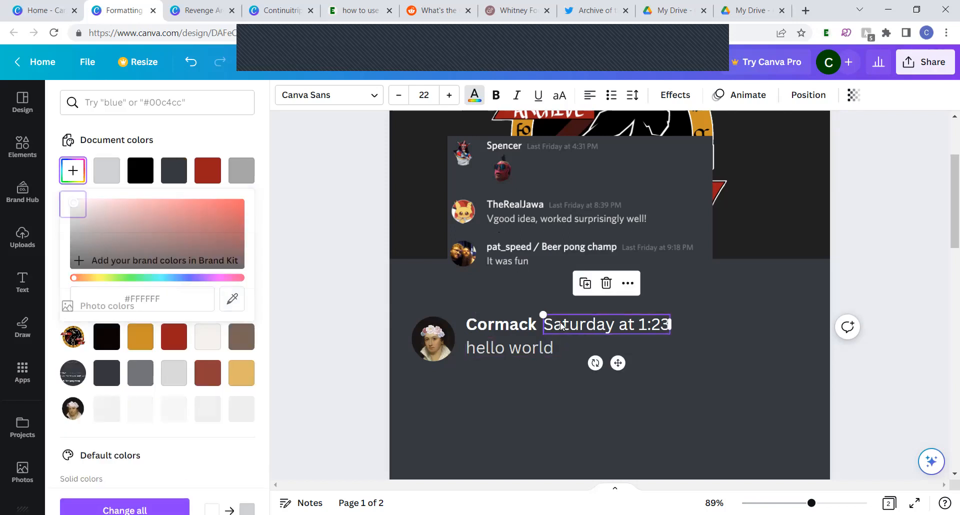
{"action": "left_click", "coordinate": [73, 170]}
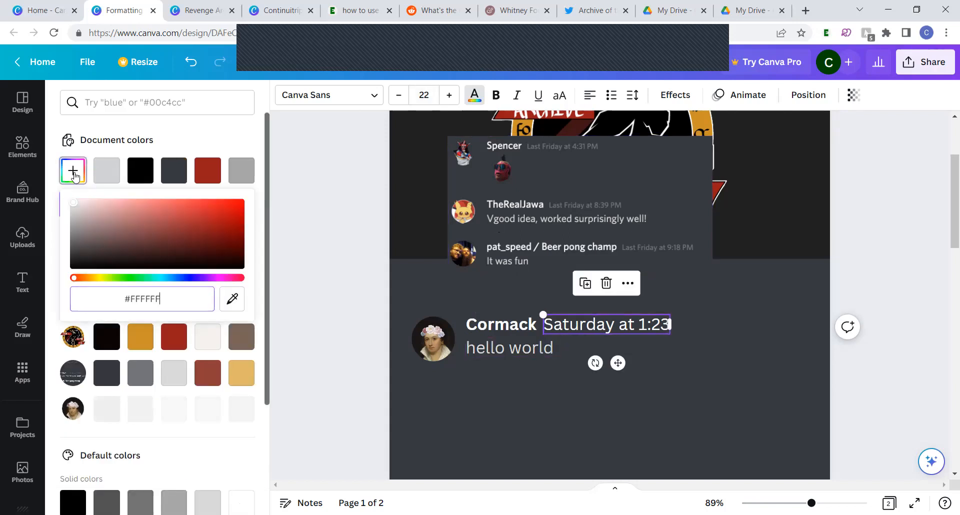
{"action": "left_click", "coordinate": [232, 299]}
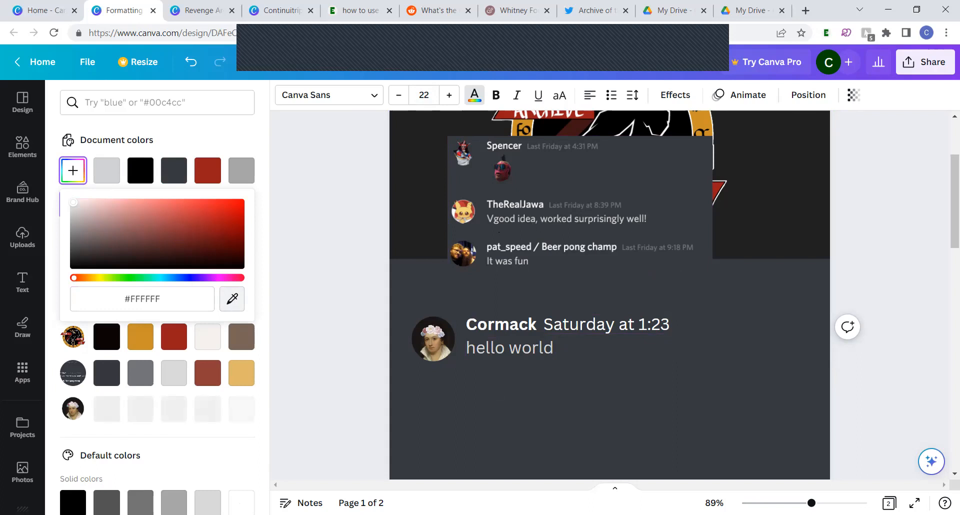
{"action": "left_click", "coordinate": [584, 210]}
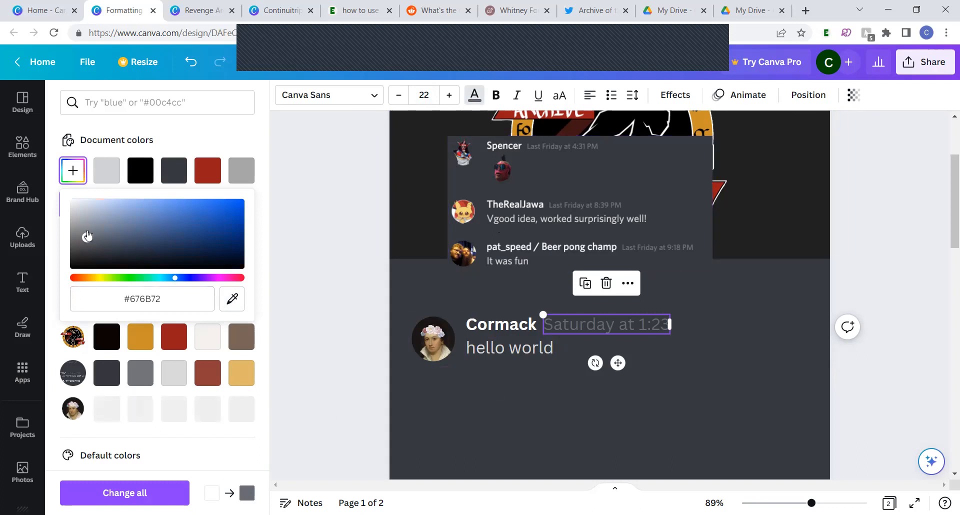
{"action": "left_click", "coordinate": [87, 233]}
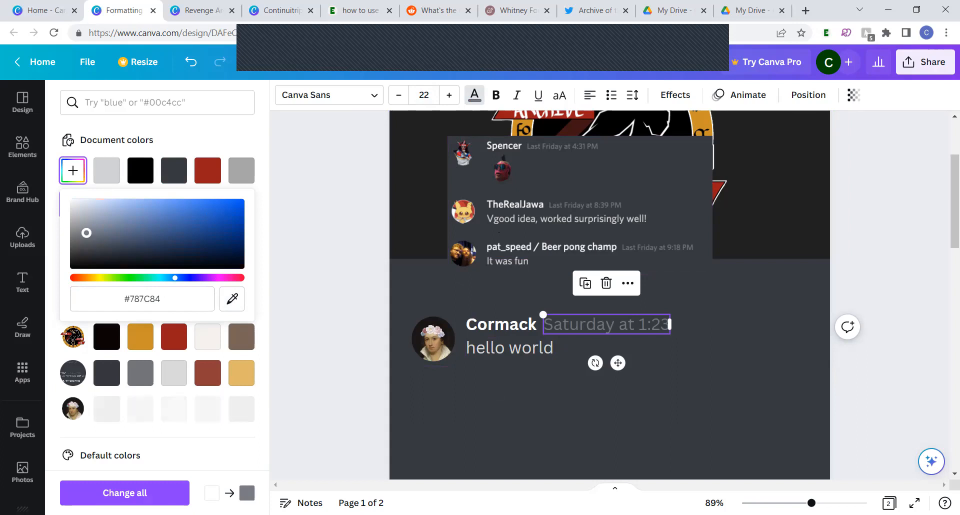
{"action": "left_click", "coordinate": [353, 356]}
{"action": "left_click", "coordinate": [354, 360]}
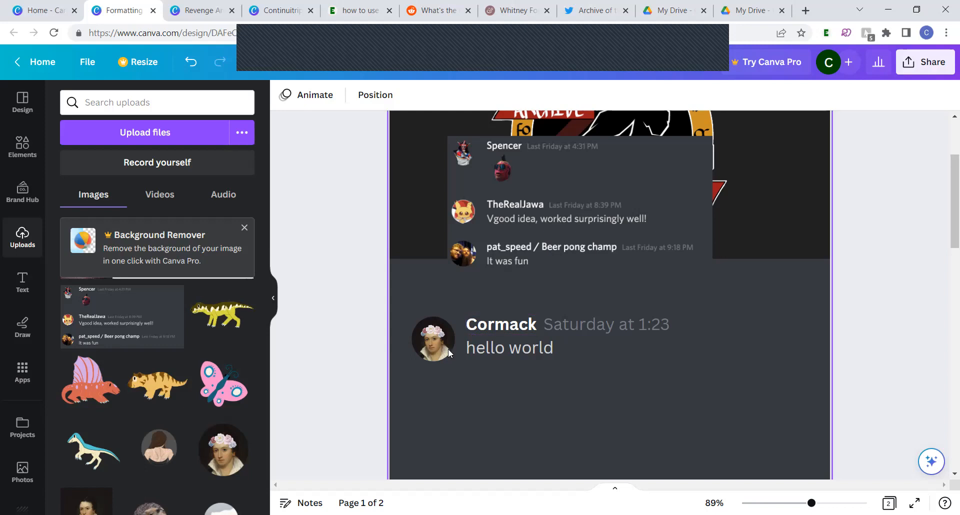
Check the Reddit thread on Discord's chat font and the Typewolf page on Whitney for the font name and its alternatives
{"action": "left_click", "coordinate": [414, 4]}
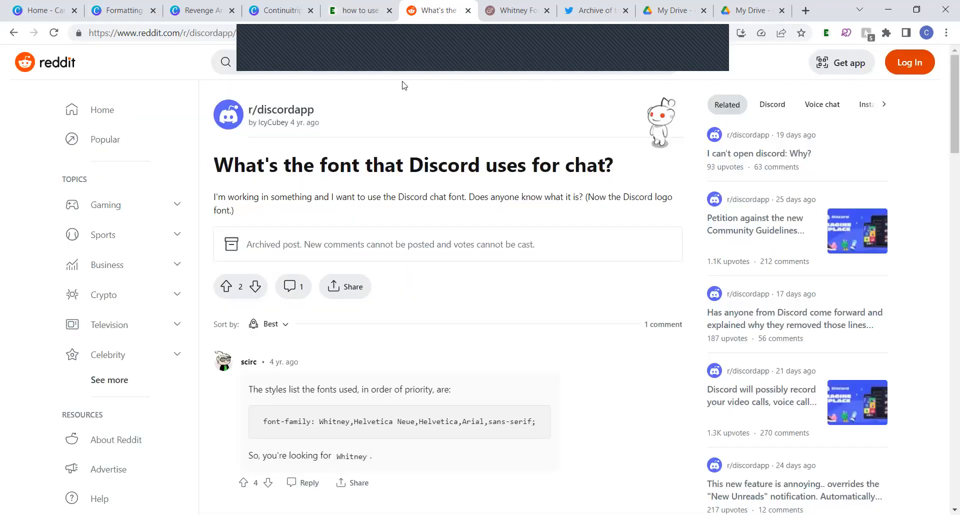
{"action": "scroll", "coordinate": [401, 337], "scroll_direction": "down", "scroll_amount": 1}
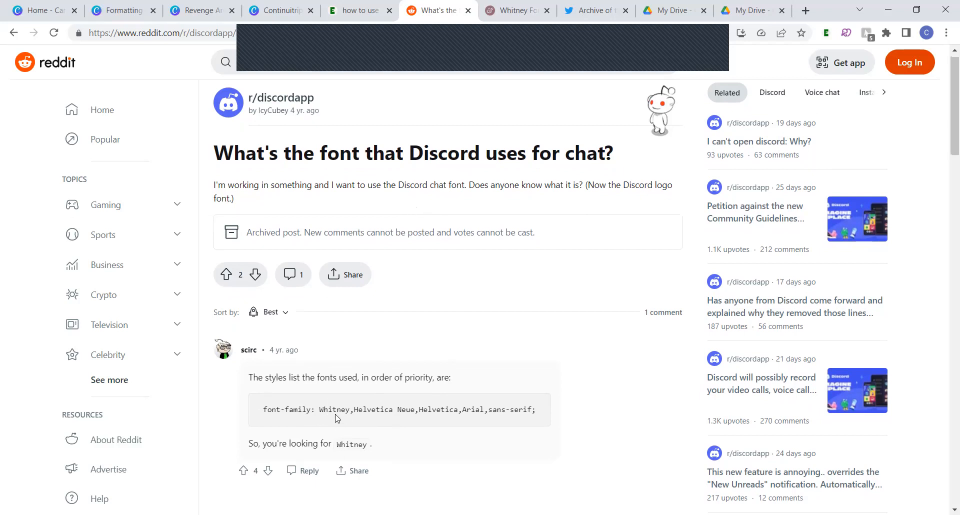
{"action": "left_click", "coordinate": [525, 5]}
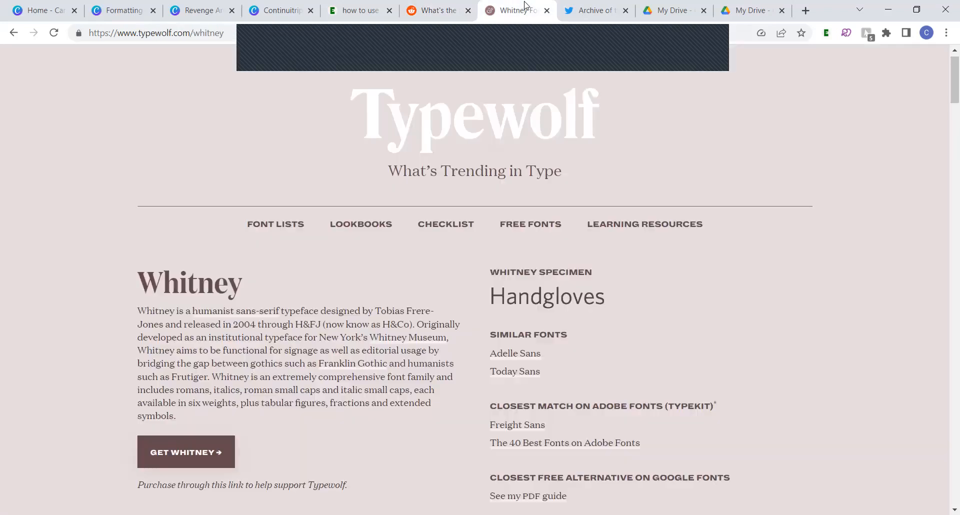
{"action": "scroll", "coordinate": [377, 202], "scroll_direction": "down", "scroll_amount": 6}
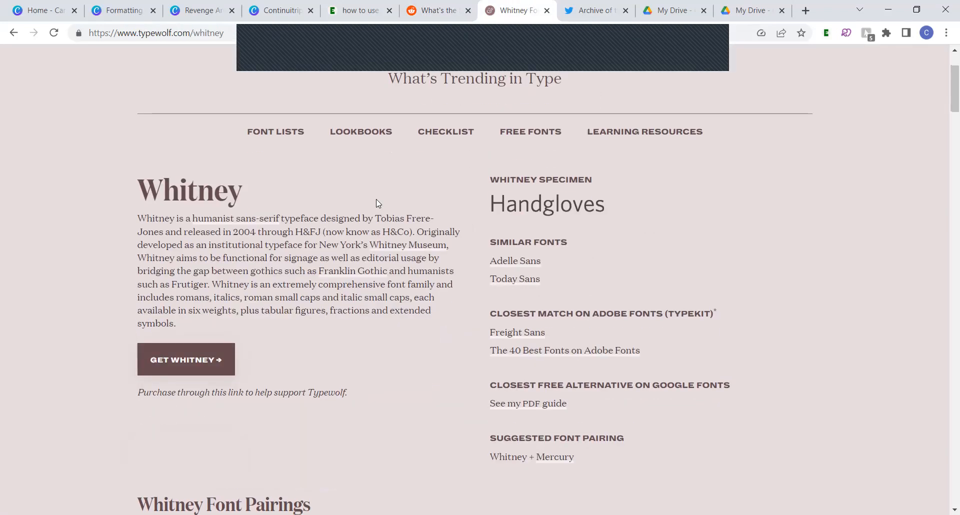
{"action": "scroll", "coordinate": [376, 200], "scroll_direction": "down", "scroll_amount": 2}
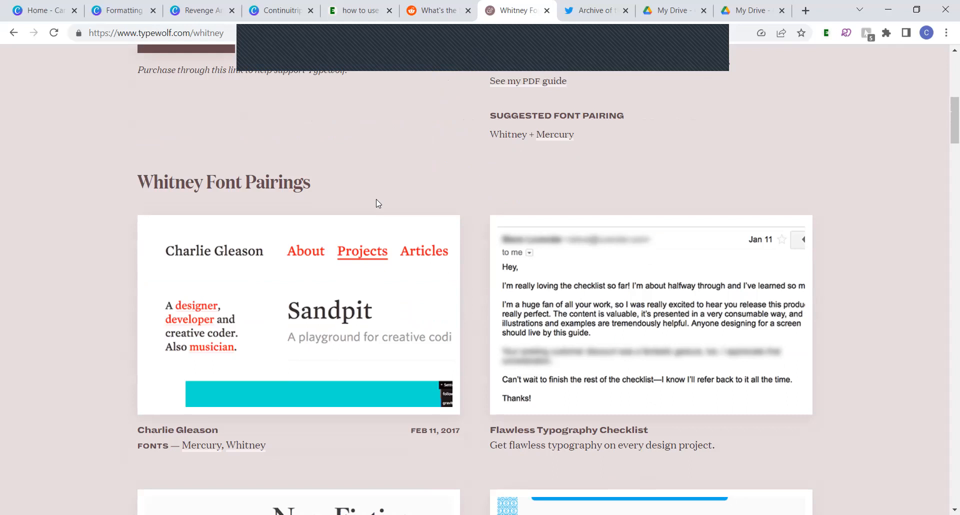
{"action": "scroll", "coordinate": [377, 200], "scroll_direction": "up", "scroll_amount": 7}
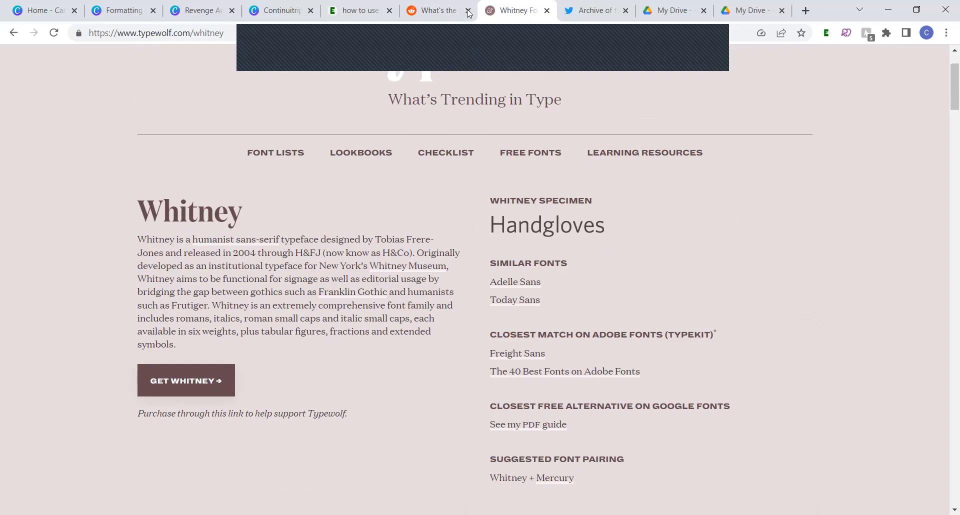
{"action": "mouse_move", "coordinate": [431, 3]}
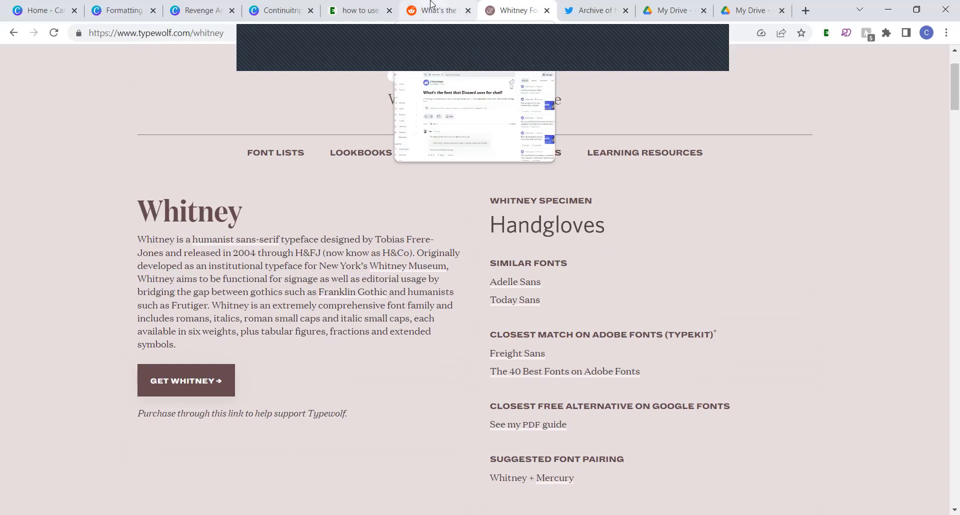
{"action": "left_click", "coordinate": [431, 3]}
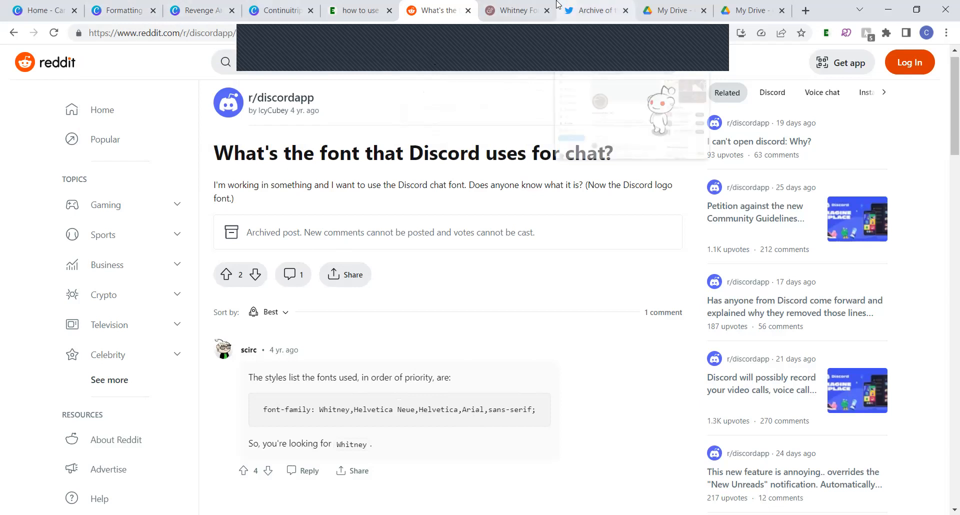
{"action": "left_click", "coordinate": [539, 13]}
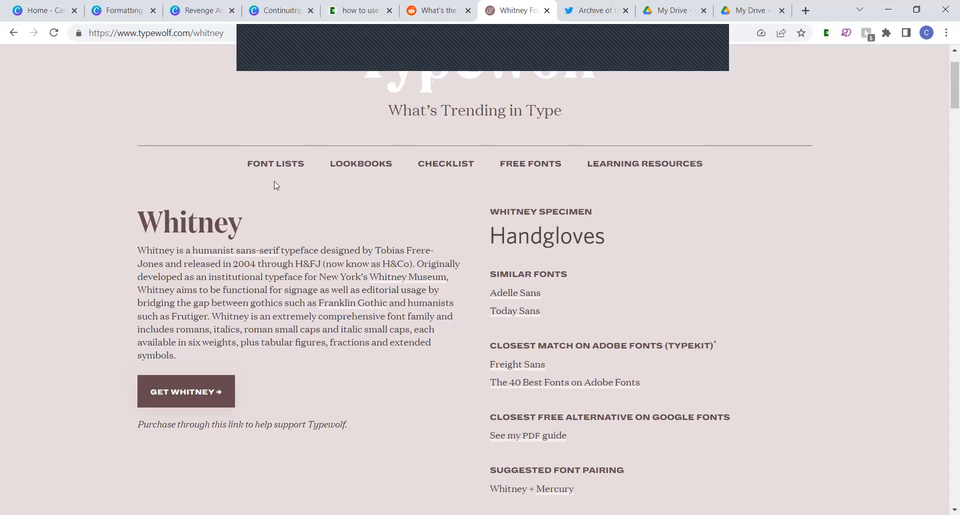
{"action": "scroll", "coordinate": [274, 181], "scroll_direction": "up", "scroll_amount": 1}
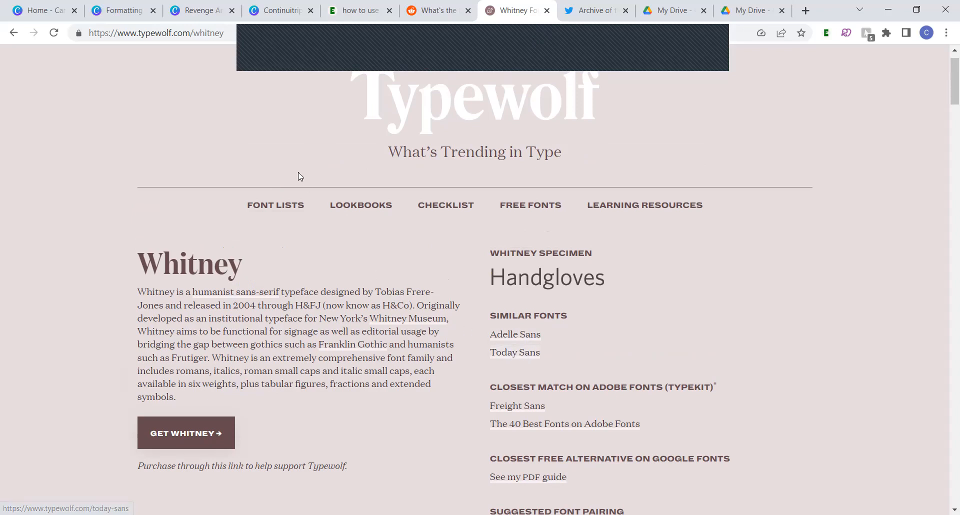
Return to the Canva document, search the fonts for "noto sans", and set the sender name in bold Noto Sans
{"action": "mouse_move", "coordinate": [134, 3]}
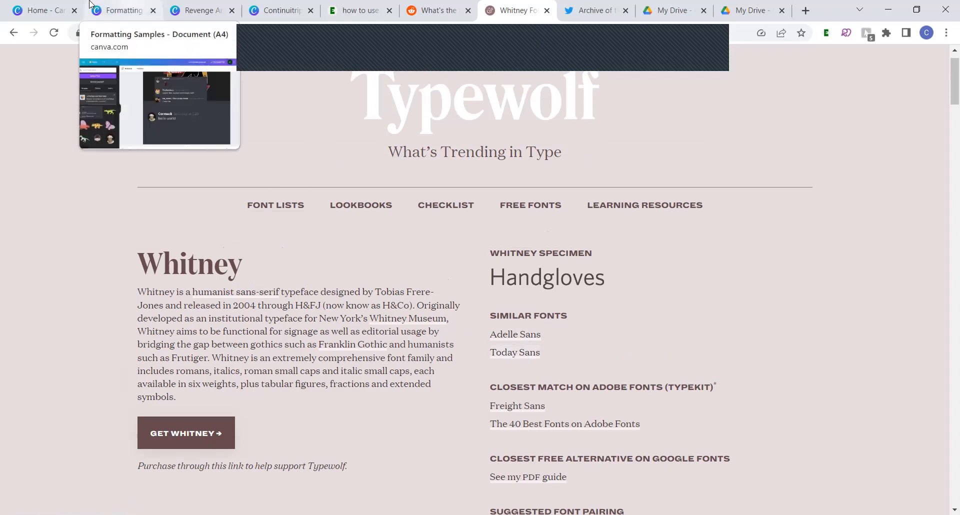
{"action": "left_click", "coordinate": [114, 4]}
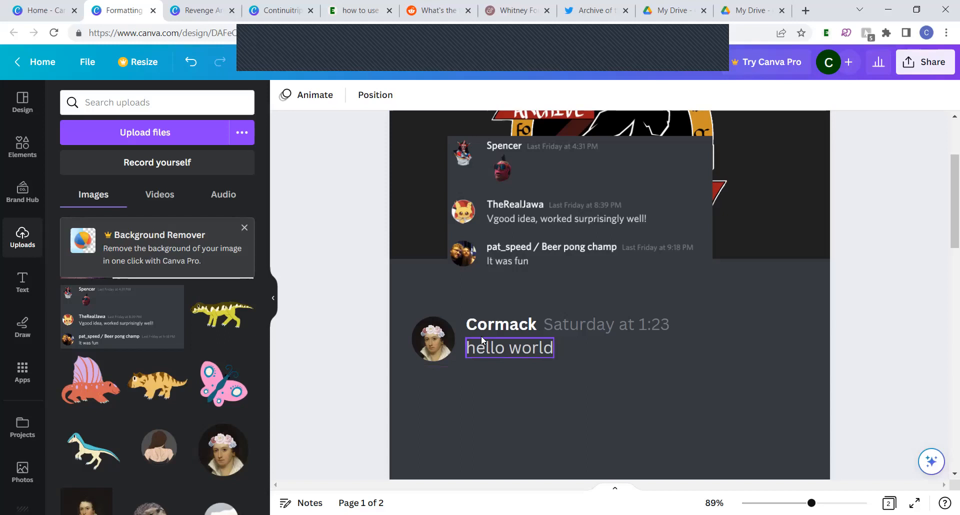
{"action": "left_click", "coordinate": [500, 324]}
{"action": "left_click", "coordinate": [347, 93]}
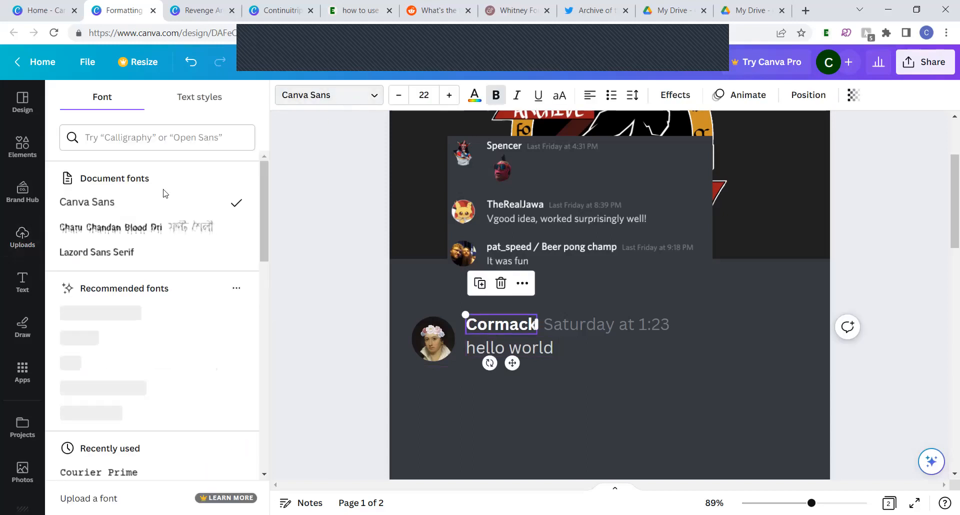
{"action": "left_click", "coordinate": [136, 131]}
{"action": "type", "text": "no"}
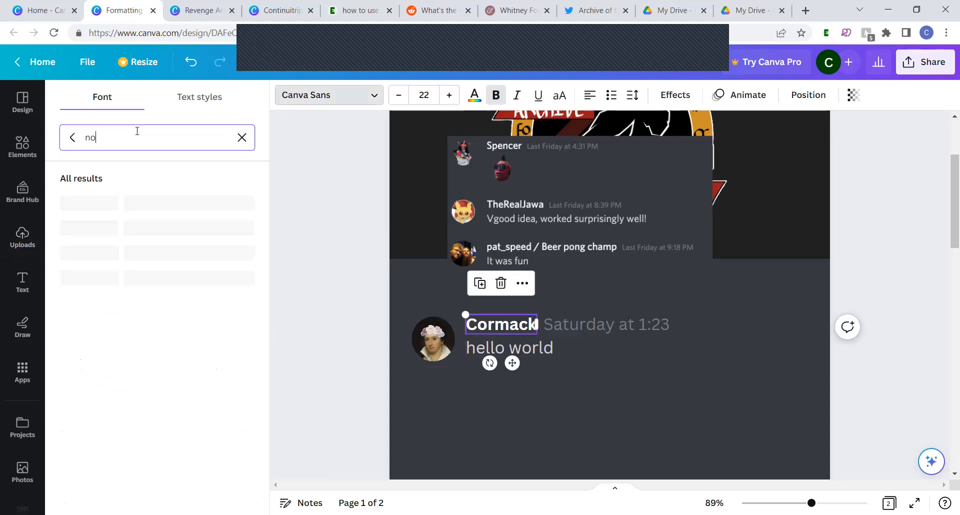
{"action": "type", "text": "no sans"}
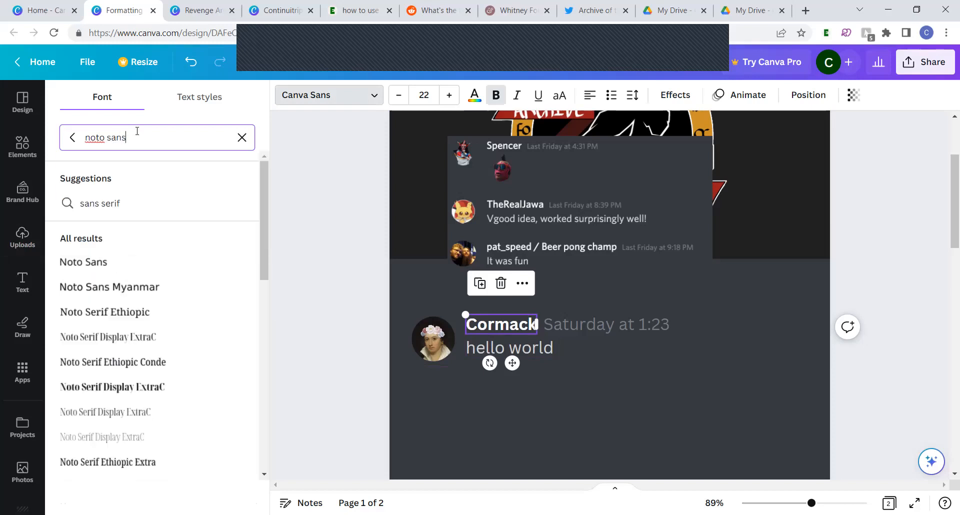
{"action": "left_click", "coordinate": [124, 293]}
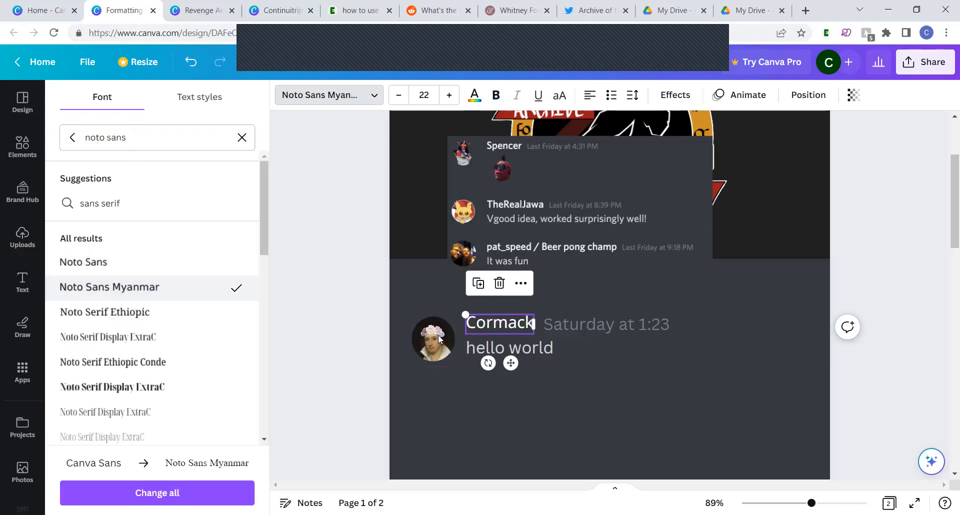
{"action": "left_click", "coordinate": [100, 265]}
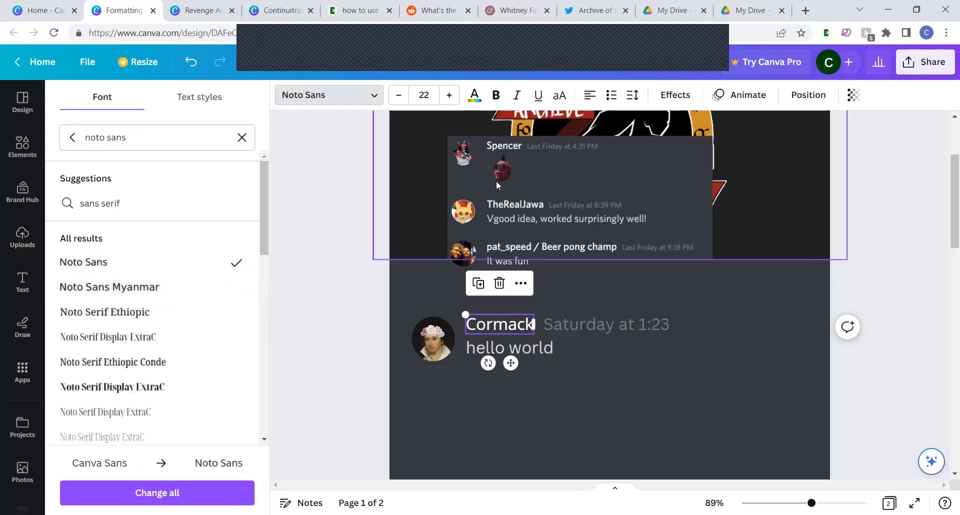
{"action": "left_click", "coordinate": [496, 95]}
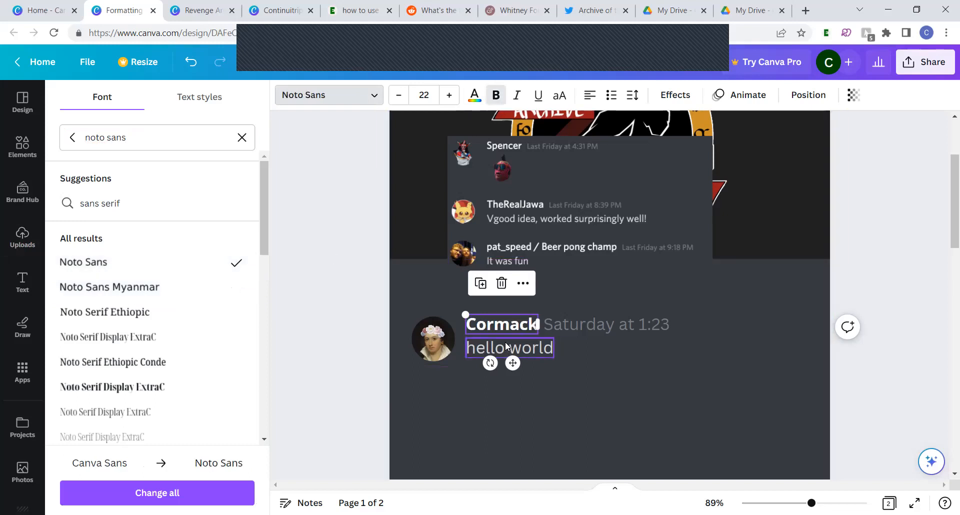
Change the font of "hello world" and the "Saturday at 1:23" timestamp to Noto Sans
{"action": "left_click", "coordinate": [545, 347]}
{"action": "left_click", "coordinate": [146, 268]}
{"action": "left_click", "coordinate": [591, 316]}
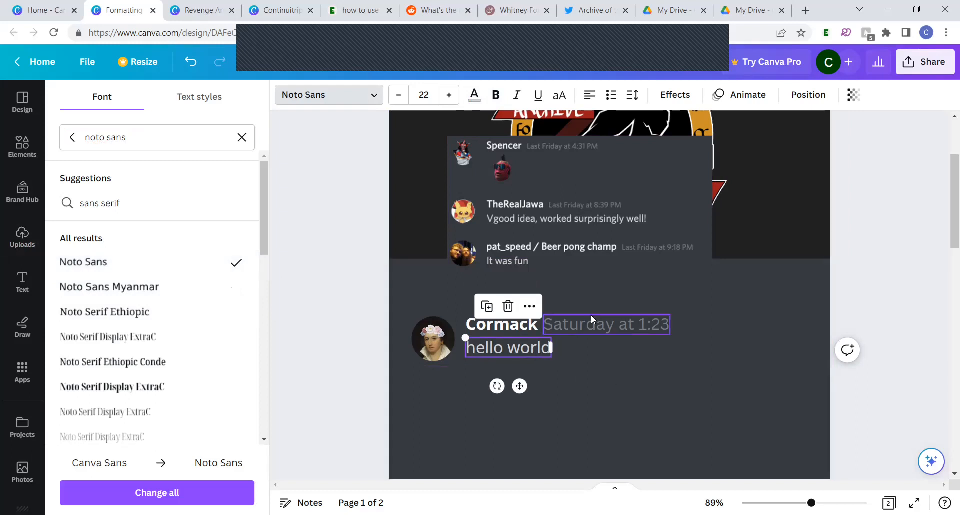
{"action": "left_click", "coordinate": [145, 261]}
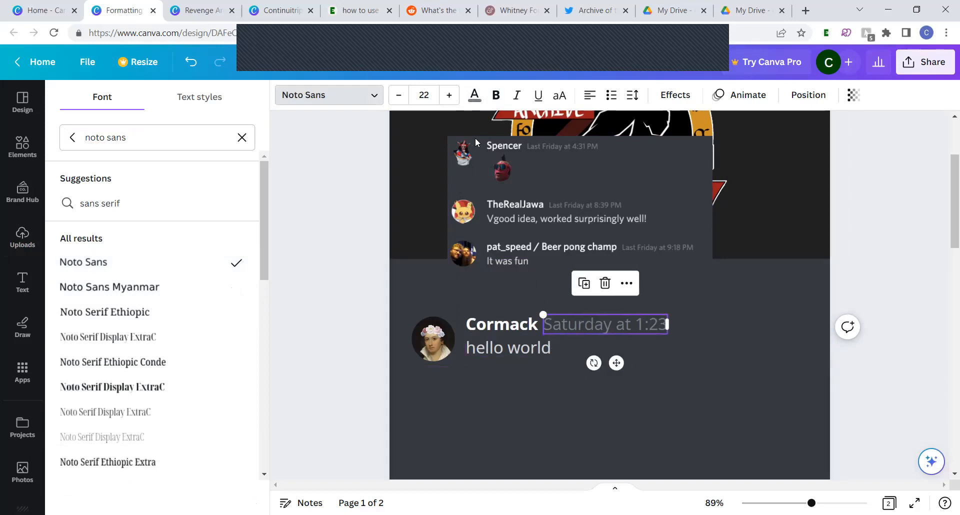
Reduce the timestamp's font size to 15 and move it slightly down to line up with the sender name
{"action": "left_click", "coordinate": [398, 96]}
{"action": "left_click", "coordinate": [398, 95]}
{"action": "left_click", "coordinate": [397, 95]}
{"action": "left_click", "coordinate": [397, 95]}
{"action": "left_click", "coordinate": [398, 95]}
{"action": "left_click", "coordinate": [398, 96]}
{"action": "left_click", "coordinate": [397, 96]}
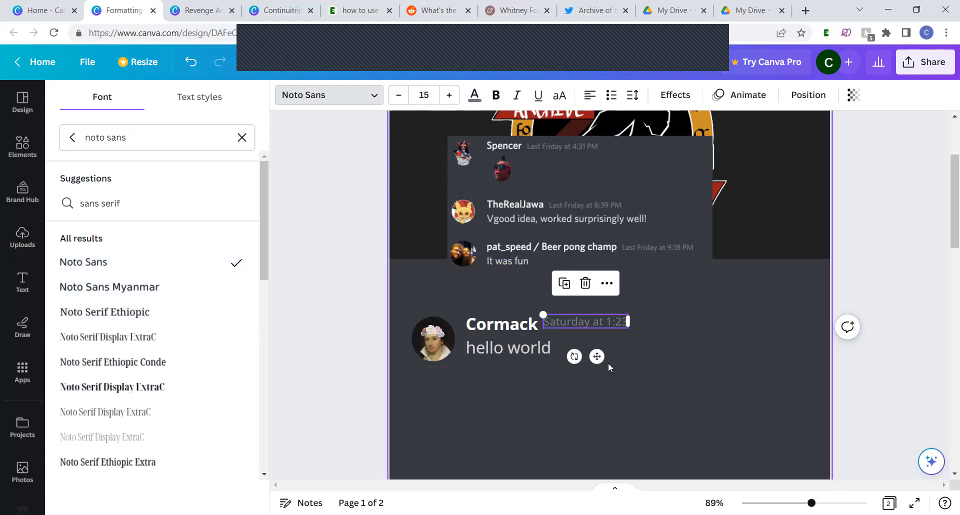
{"action": "left_click_drag", "start_coordinate": [596, 360], "coordinate": [597, 363]}
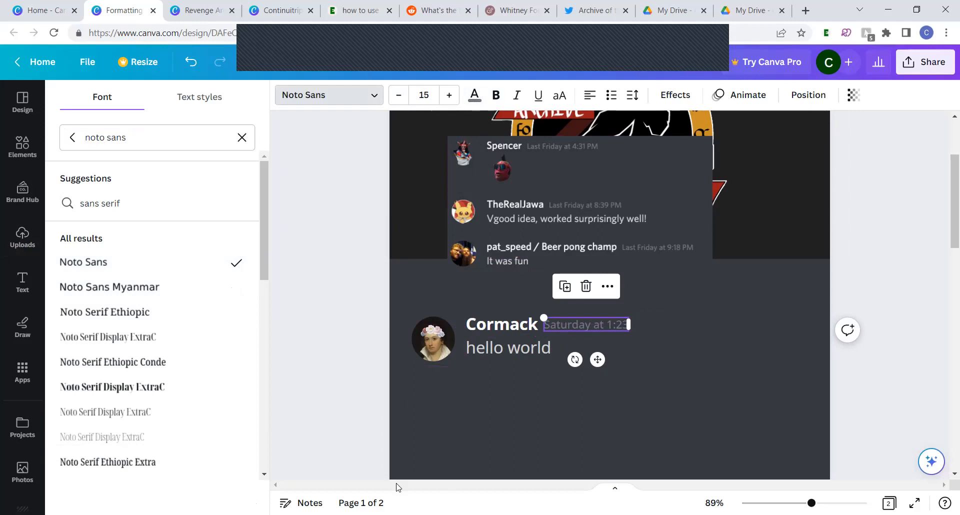
Nudge the avatar slightly up to centre it on the message text, and shift the reference screenshot to the right and slightly down
{"action": "left_click", "coordinate": [431, 345]}
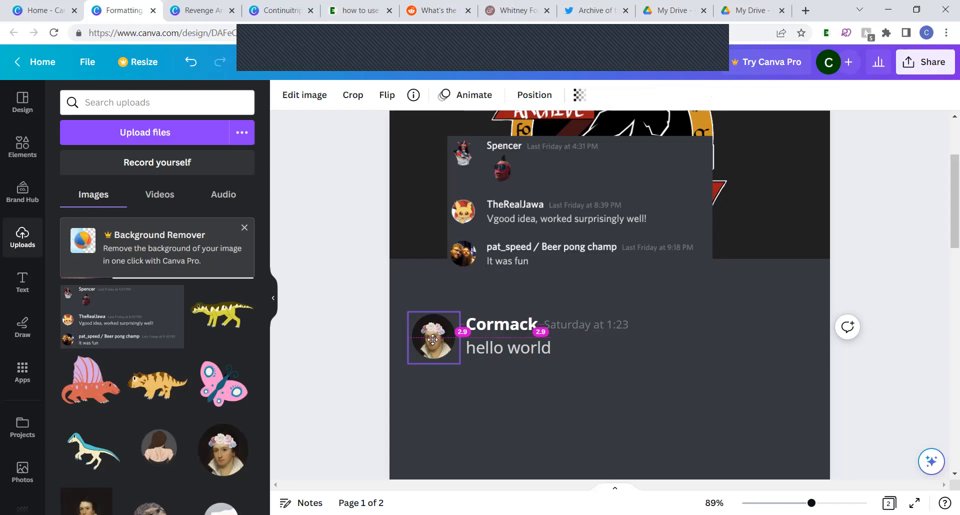
{"action": "left_click", "coordinate": [371, 365]}
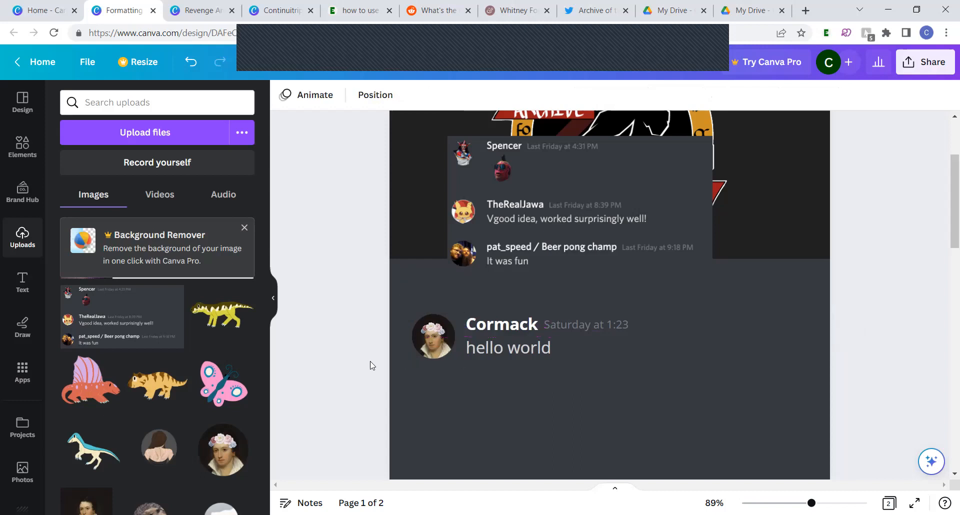
{"action": "left_click_drag", "start_coordinate": [645, 204], "coordinate": [701, 217]}
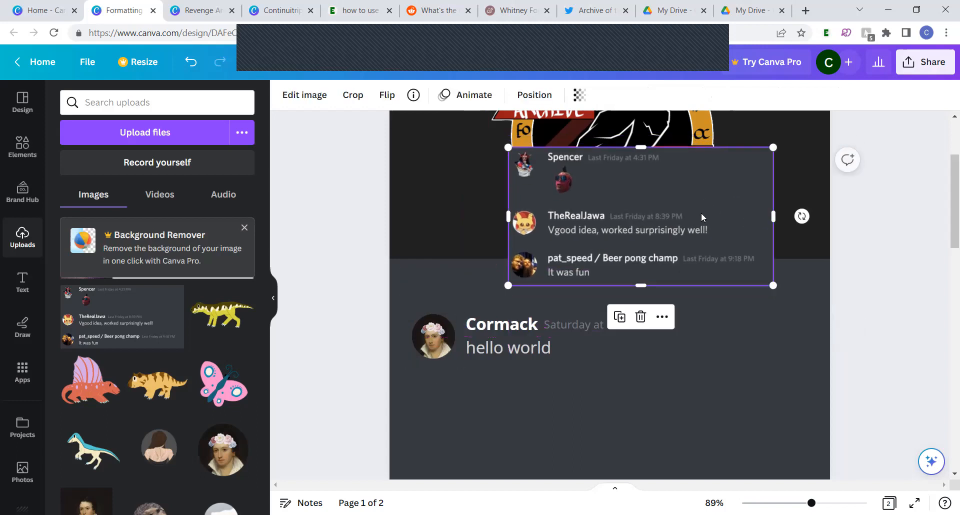
{"action": "scroll", "coordinate": [701, 212], "scroll_direction": "down", "scroll_amount": 4}
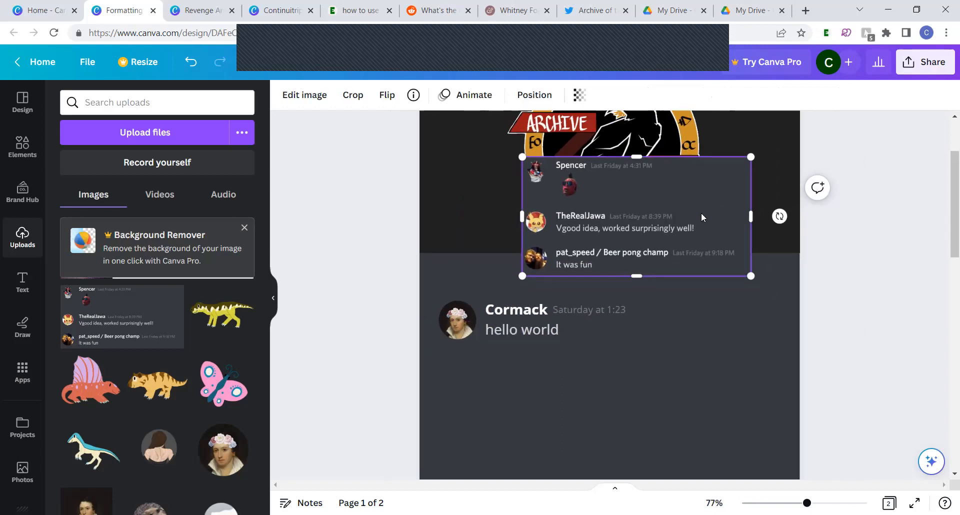
{"action": "left_click", "coordinate": [544, 301]}
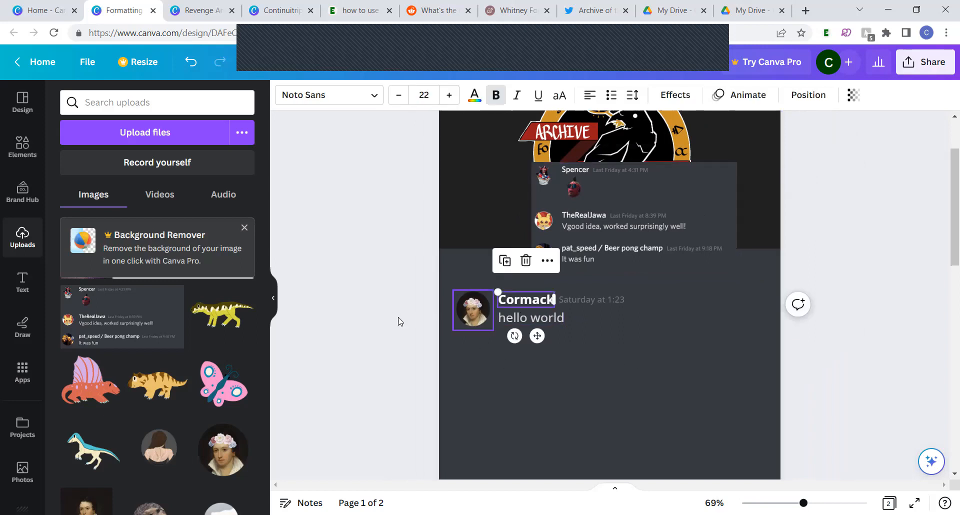
{"action": "left_click", "coordinate": [408, 380]}
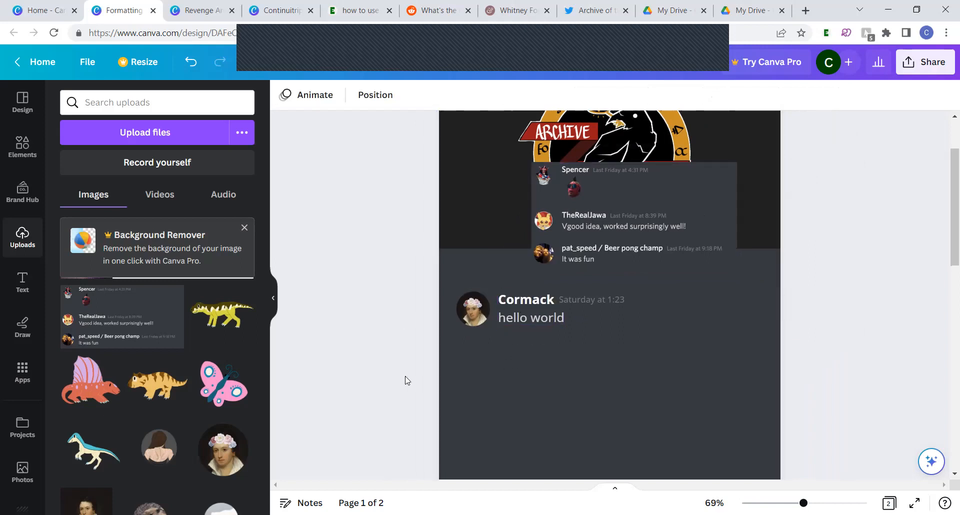
Add a square shape below the "hello world" message and enlarge it to cover the rest of page 1 beyond its edges
{"action": "left_click", "coordinate": [511, 418]}
{"action": "scroll", "coordinate": [511, 418], "scroll_direction": "down", "scroll_amount": 1}
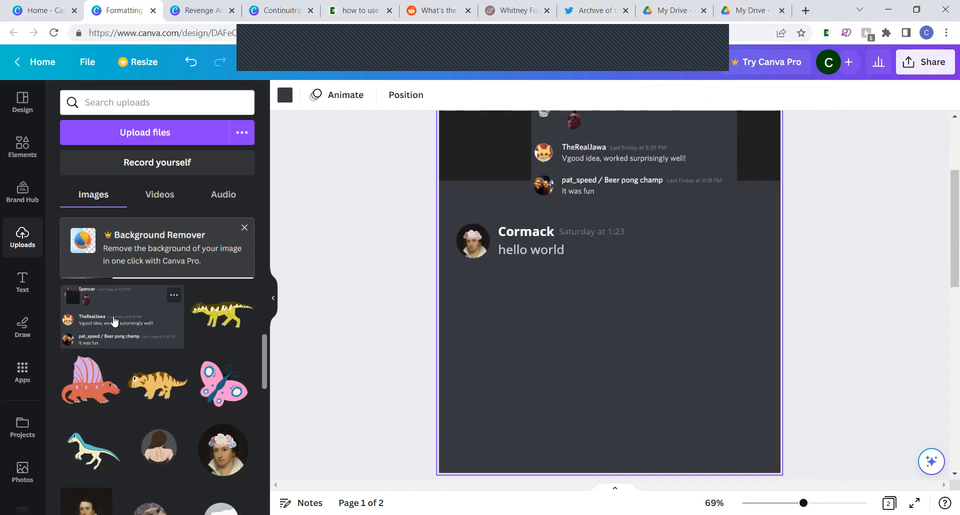
{"action": "left_click", "coordinate": [16, 159]}
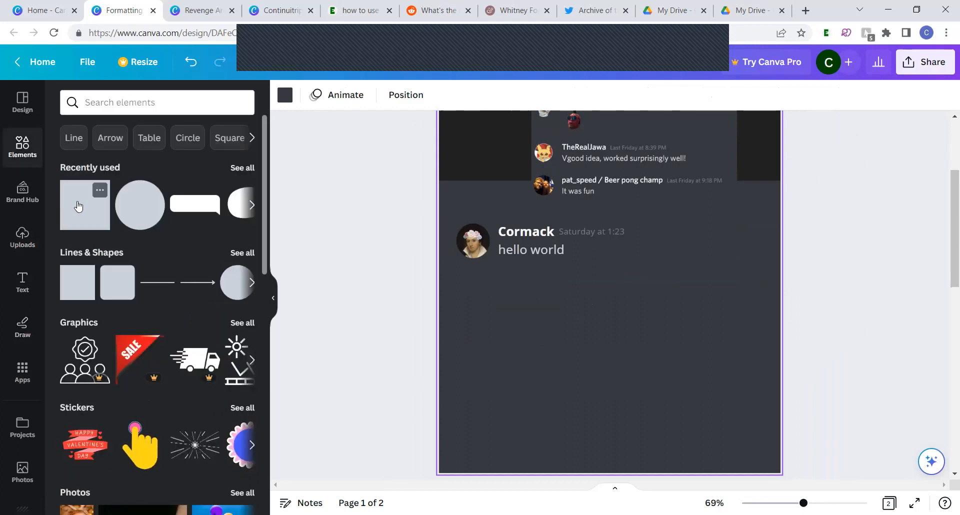
{"action": "left_click", "coordinate": [75, 206]}
{"action": "scroll", "coordinate": [583, 277], "scroll_direction": "down", "scroll_amount": 1}
{"action": "left_click_drag", "start_coordinate": [585, 251], "coordinate": [460, 356]}
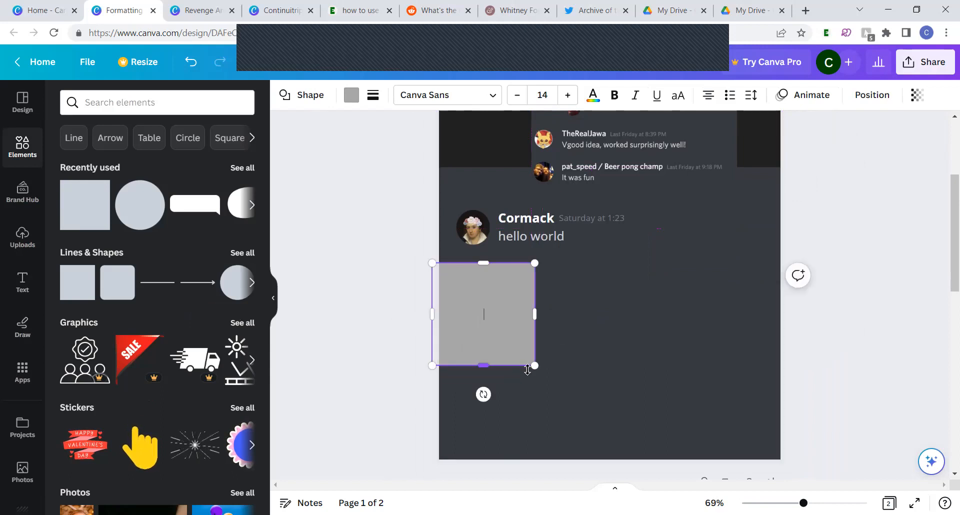
{"action": "left_click_drag", "start_coordinate": [535, 368], "coordinate": [811, 502]}
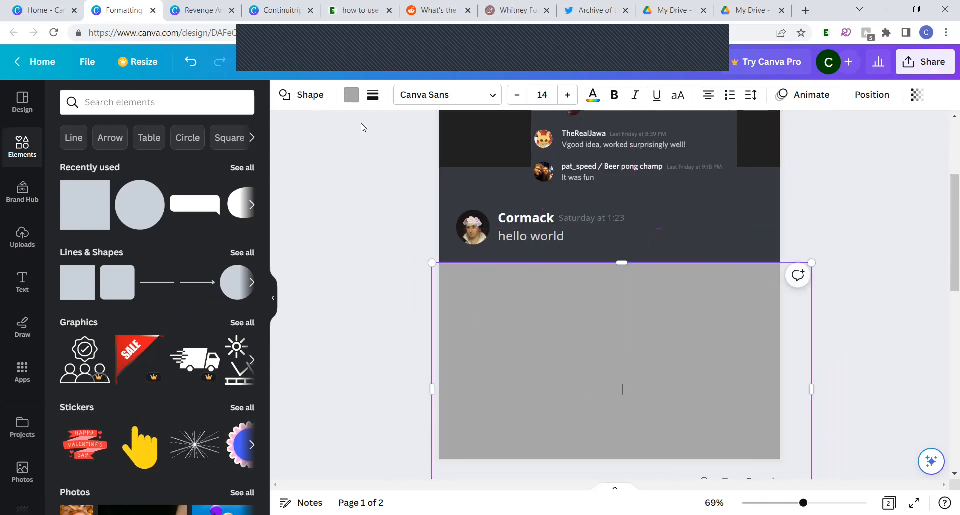
Fill the large rectangle with white and lock it as a background
{"action": "left_click", "coordinate": [351, 95]}
{"action": "left_click", "coordinate": [141, 204]}
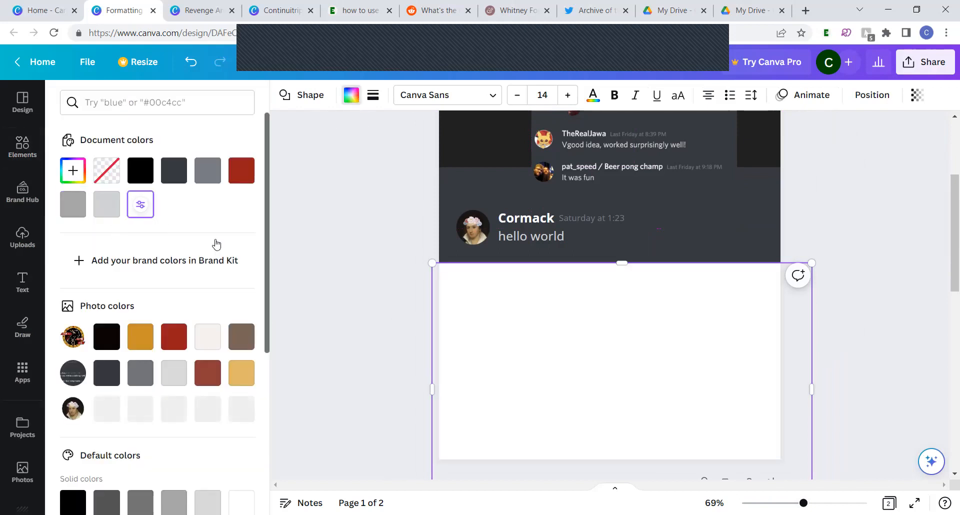
{"action": "right_click", "coordinate": [548, 352]}
{"action": "mouse_move", "coordinate": [549, 353]}
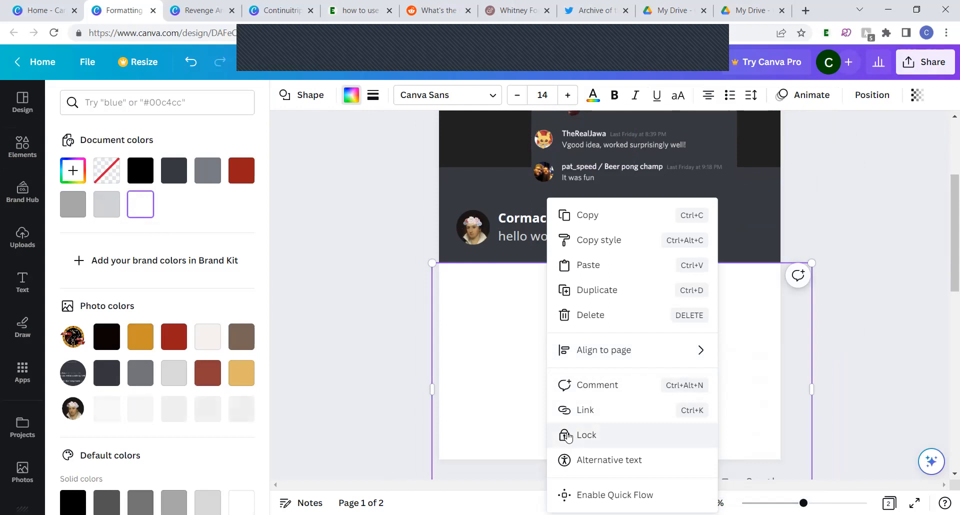
{"action": "left_click", "coordinate": [567, 435]}
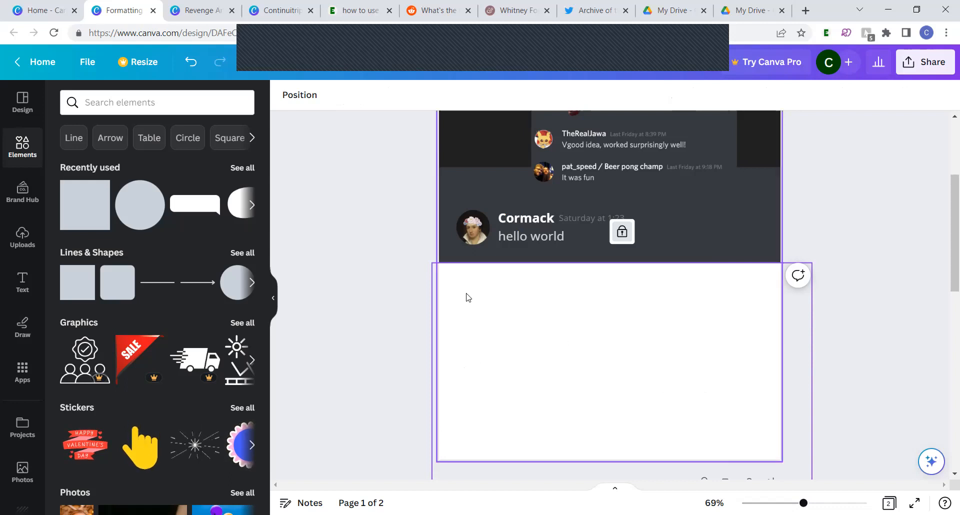
{"action": "left_click", "coordinate": [404, 299]}
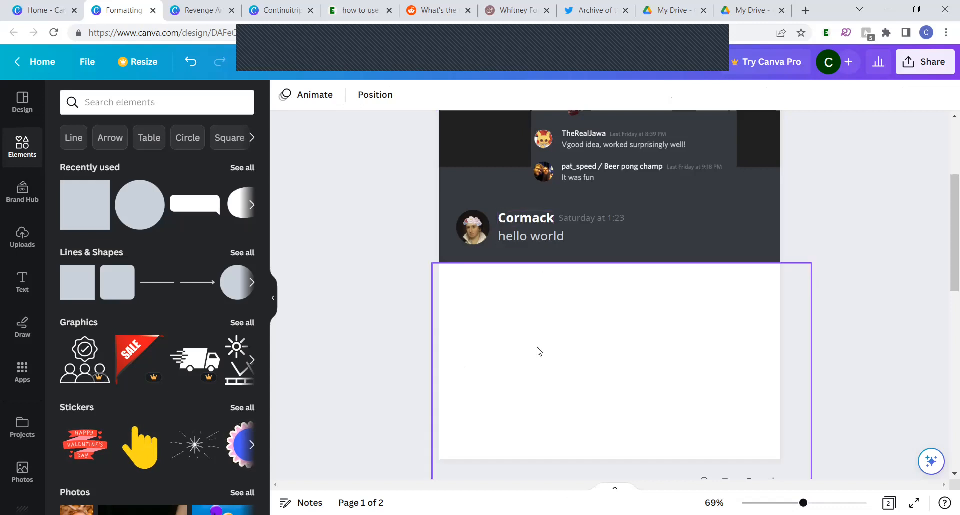
Switch to the Archive of the Odd Twitter profile and open the Mar 23 tweet about recording a video on the formatting process
{"action": "left_click", "coordinate": [596, 6]}
{"action": "scroll", "coordinate": [439, 290], "scroll_direction": "down", "scroll_amount": 3}
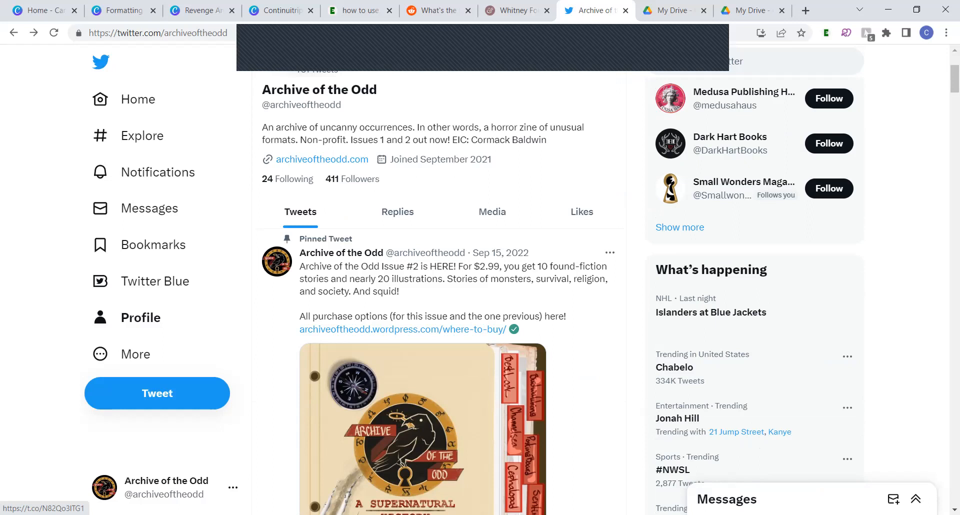
{"action": "scroll", "coordinate": [439, 290], "scroll_direction": "down", "scroll_amount": 15}
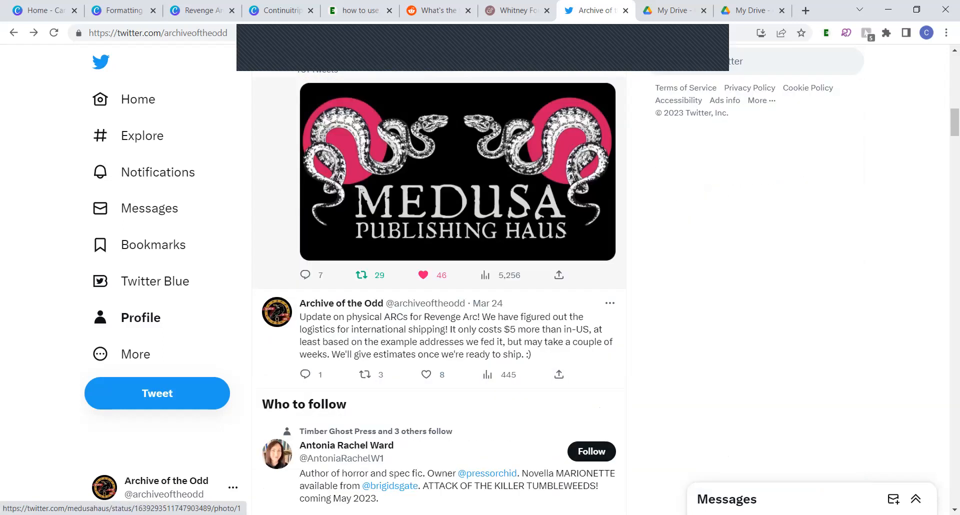
{"action": "scroll", "coordinate": [439, 290], "scroll_direction": "down", "scroll_amount": 11}
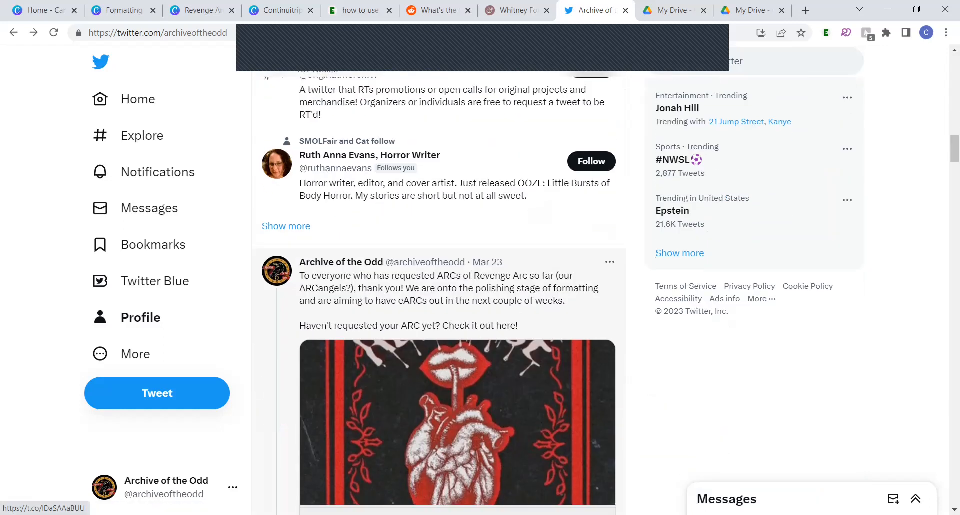
{"action": "scroll", "coordinate": [283, 364], "scroll_direction": "down", "scroll_amount": 5}
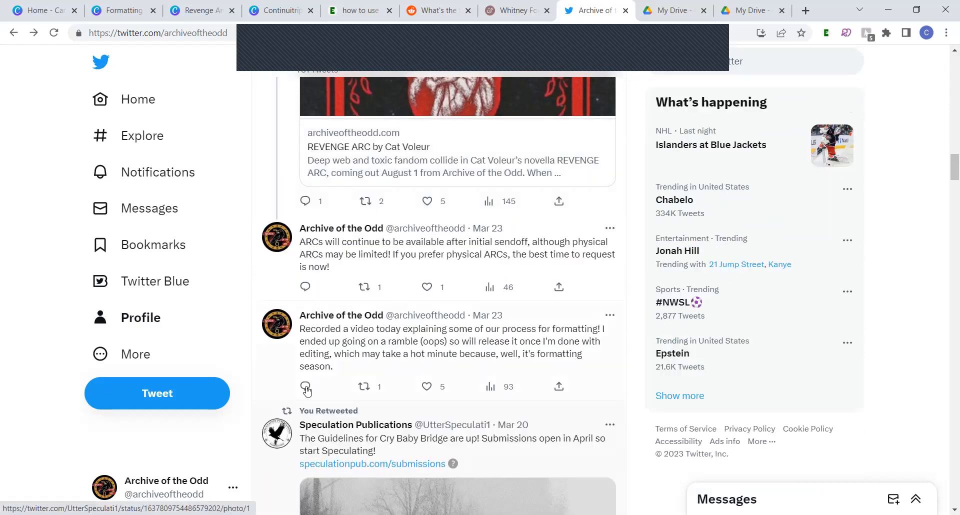
{"action": "scroll", "coordinate": [275, 382], "scroll_direction": "up", "scroll_amount": 4}
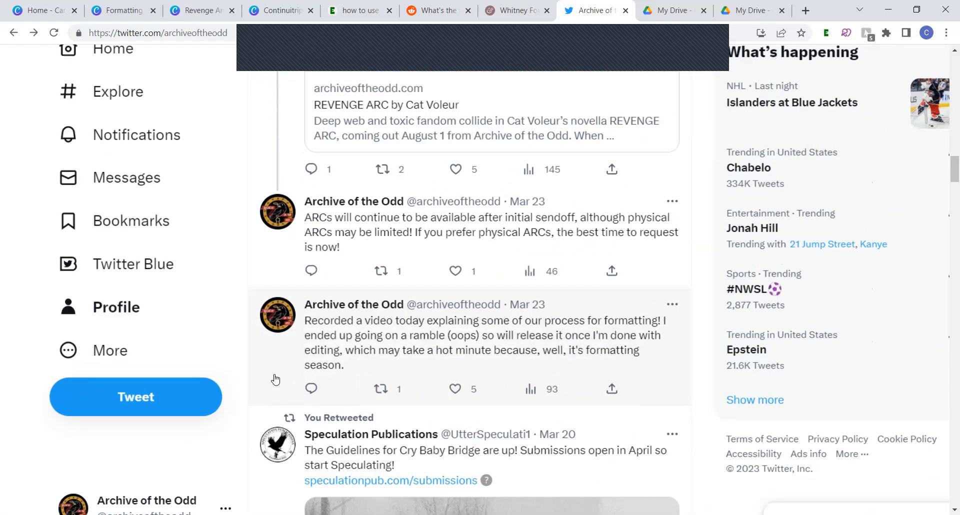
{"action": "scroll", "coordinate": [275, 380], "scroll_direction": "right", "scroll_amount": 1}
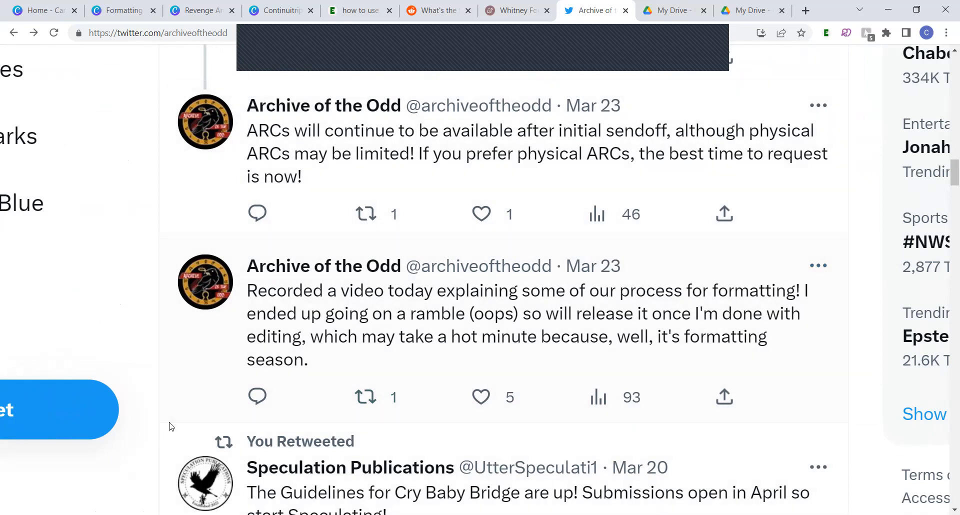
{"action": "scroll", "coordinate": [294, 337], "scroll_direction": "down", "scroll_amount": 5}
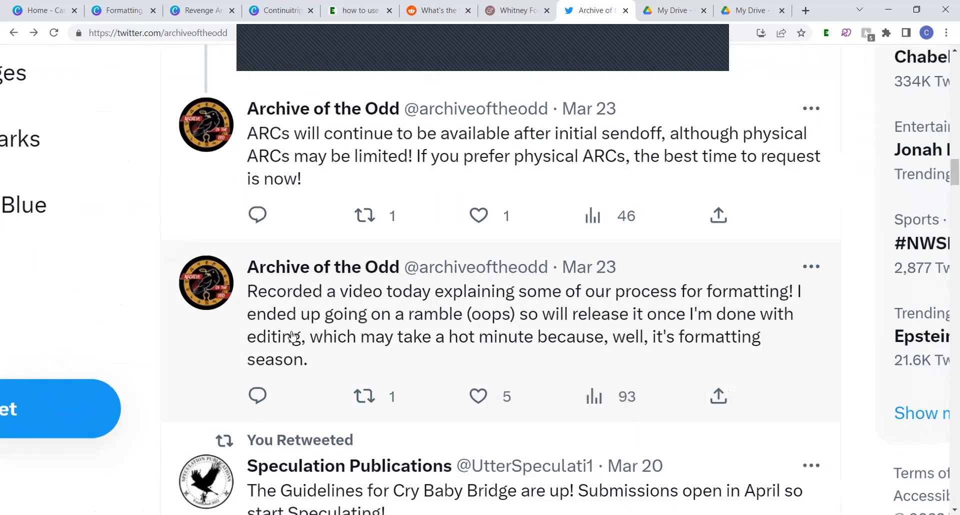
{"action": "left_click", "coordinate": [329, 345]}
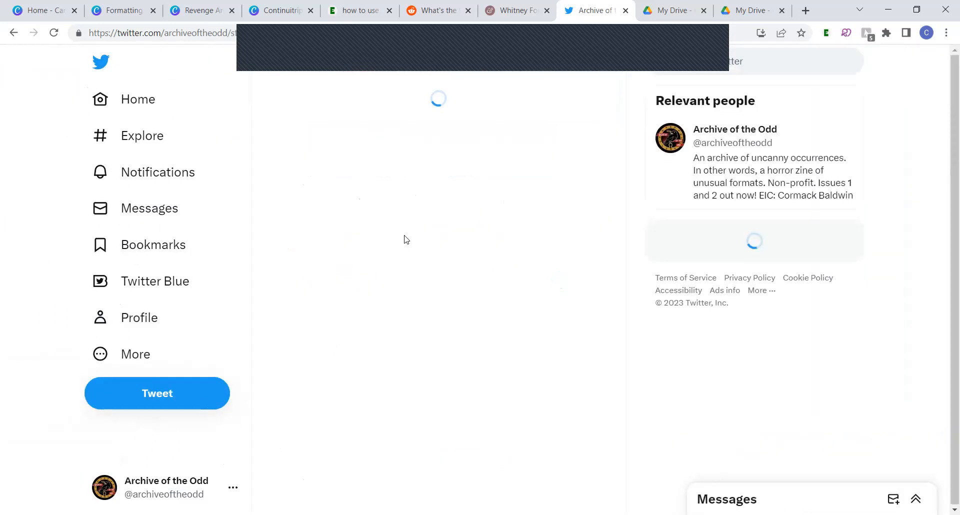
Inspect the tweet's body text in the browser's developer tools and look through its style rules for the font
{"action": "triple_click", "coordinate": [317, 159]}
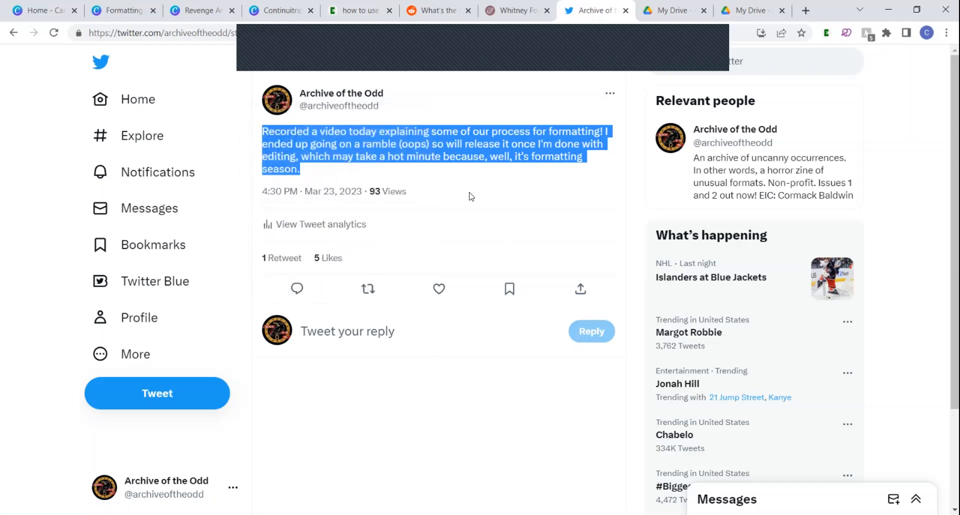
{"action": "right_click", "coordinate": [453, 143]}
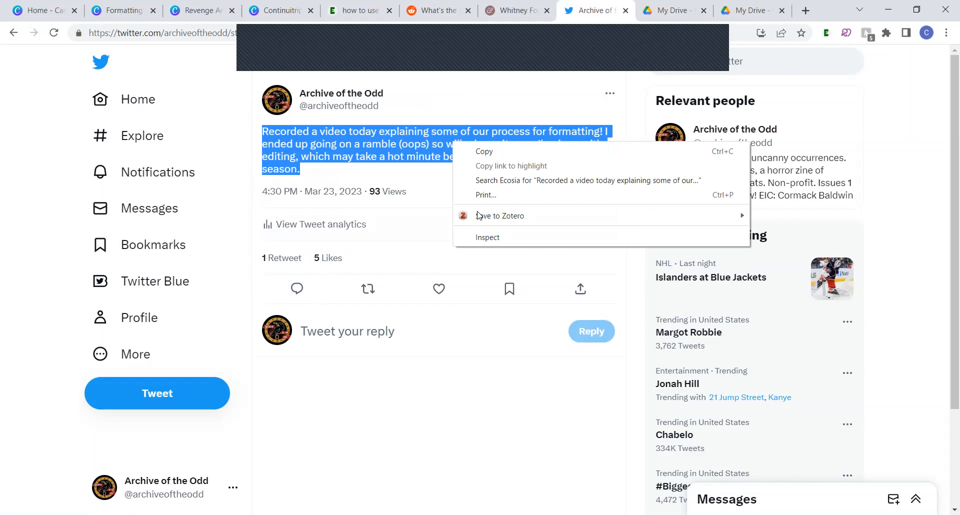
{"action": "mouse_move", "coordinate": [480, 218]}
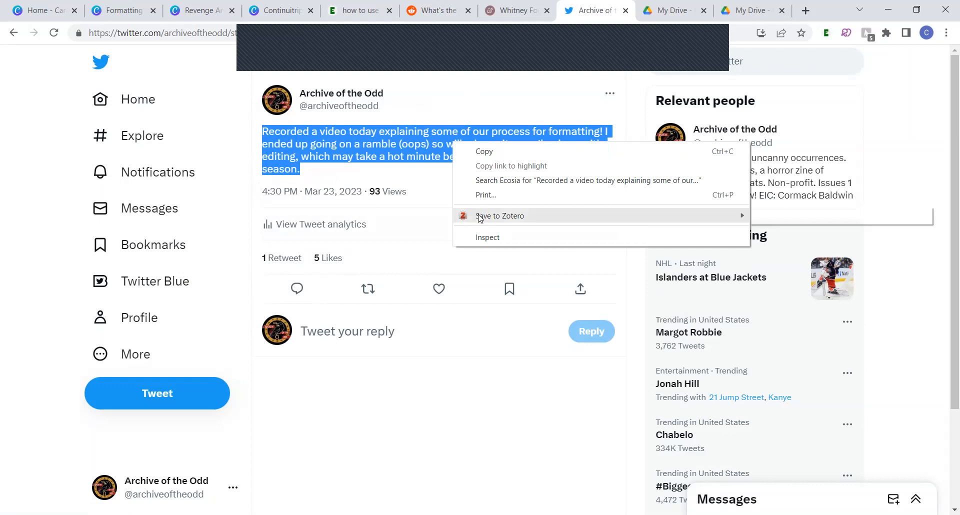
{"action": "left_click", "coordinate": [498, 240]}
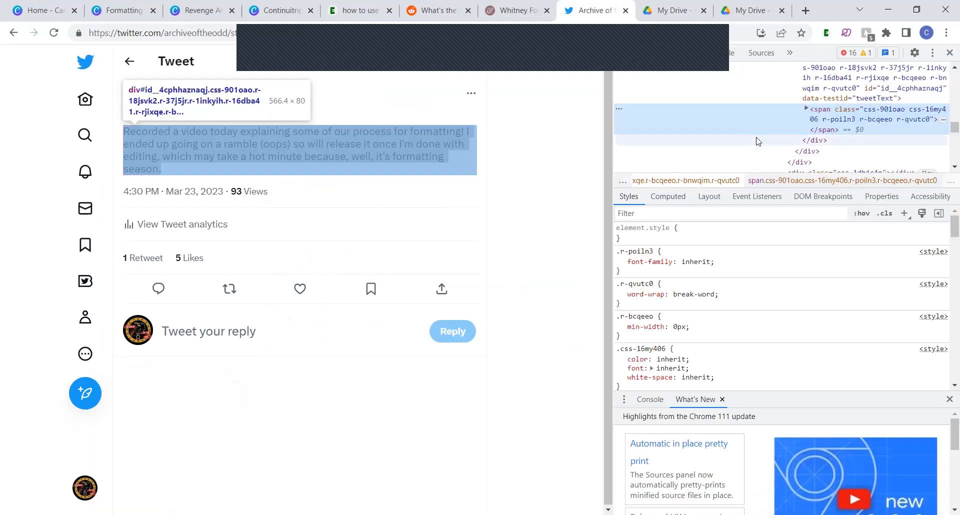
{"action": "scroll", "coordinate": [687, 283], "scroll_direction": "down", "scroll_amount": 3}
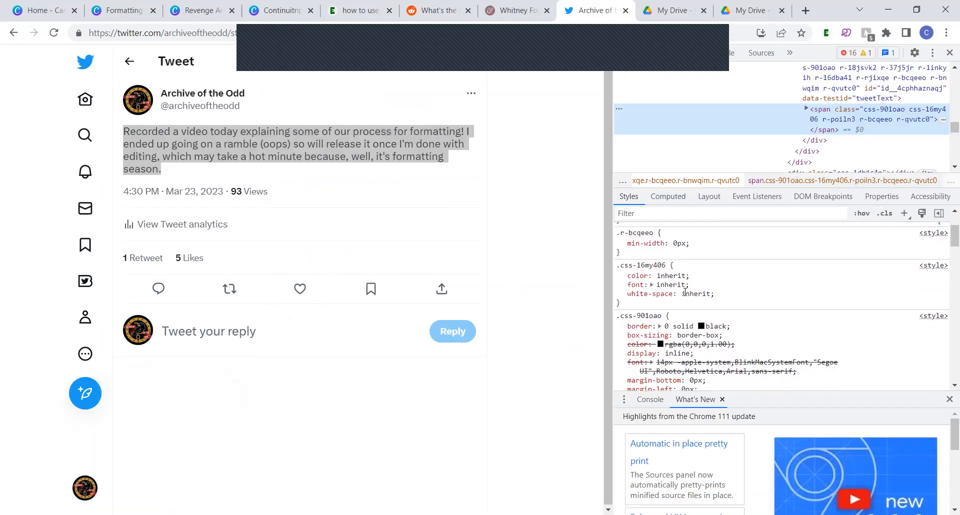
{"action": "scroll", "coordinate": [683, 288], "scroll_direction": "down", "scroll_amount": 1}
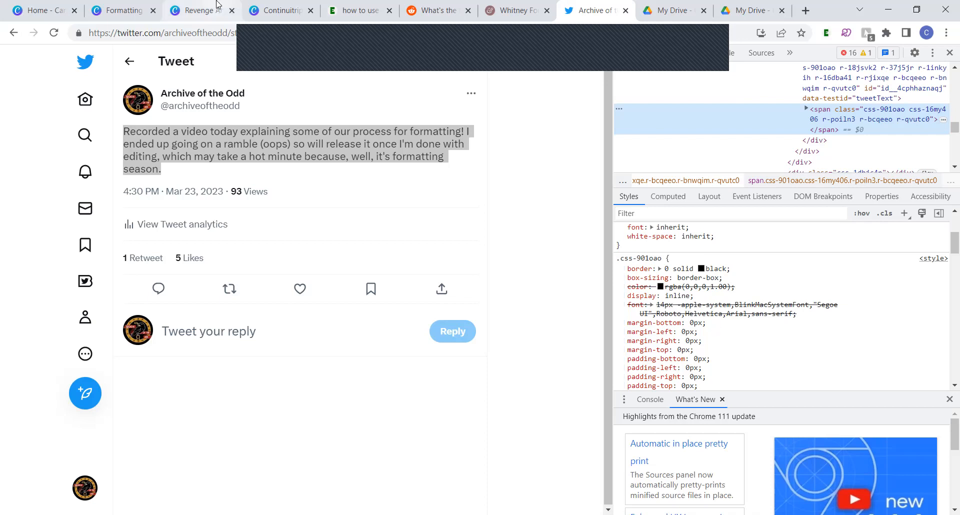
Return to the Canva document, add another square, and place and stretch it into a wide rectangle inside the white area
{"action": "left_click", "coordinate": [134, 4]}
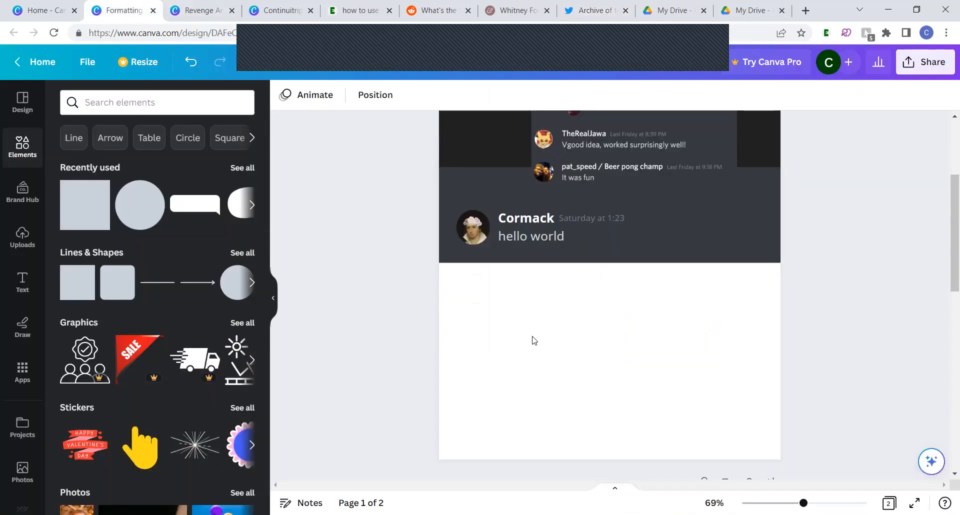
{"action": "left_click", "coordinate": [537, 352]}
{"action": "scroll", "coordinate": [538, 351], "scroll_direction": "down", "scroll_amount": 1}
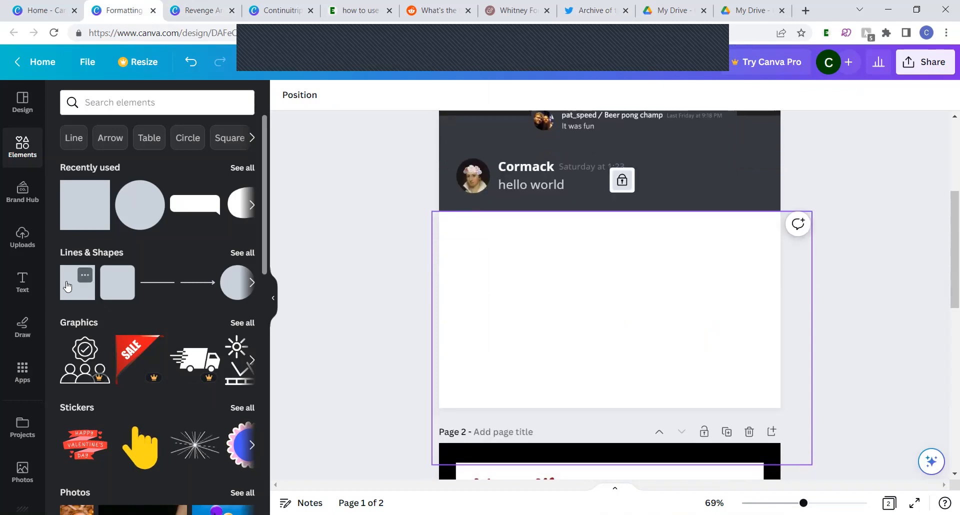
{"action": "left_click", "coordinate": [67, 289]}
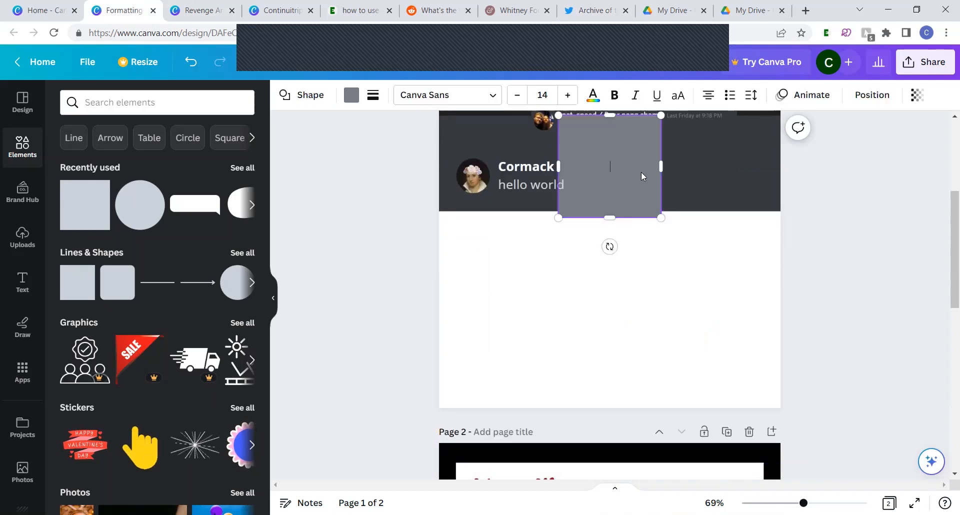
{"action": "left_click", "coordinate": [752, 205]}
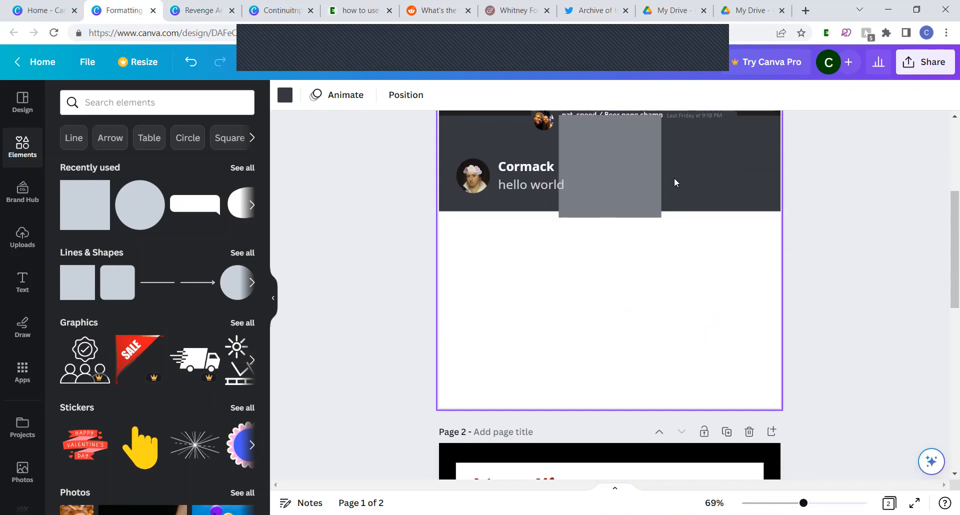
{"action": "double_click", "coordinate": [603, 170]}
{"action": "left_click_drag", "start_coordinate": [603, 167], "coordinate": [767, 386]}
{"action": "key", "text": "ctrl+z"}
{"action": "left_click", "coordinate": [651, 193]}
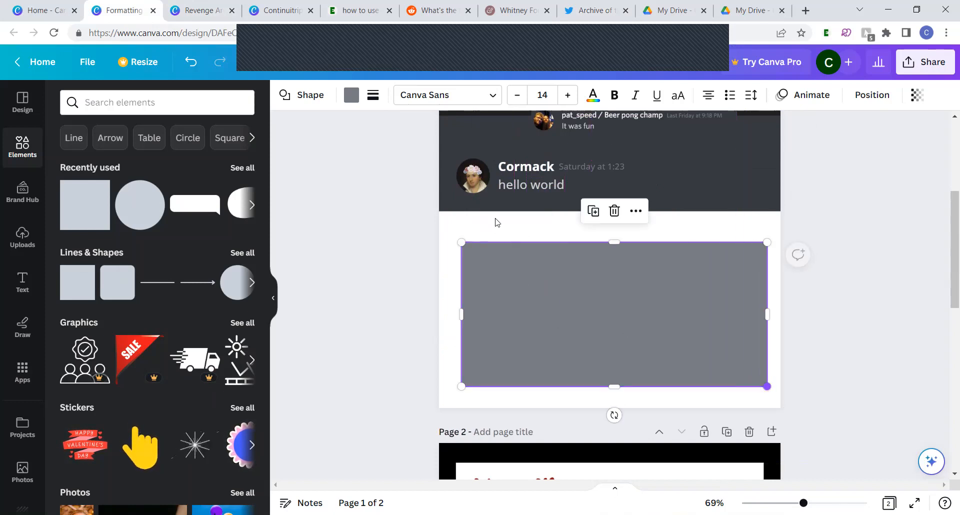
Give the wide rectangle a solid light grey border and set its fill to no colour
{"action": "left_click", "coordinate": [373, 96]}
{"action": "left_click", "coordinate": [416, 132]}
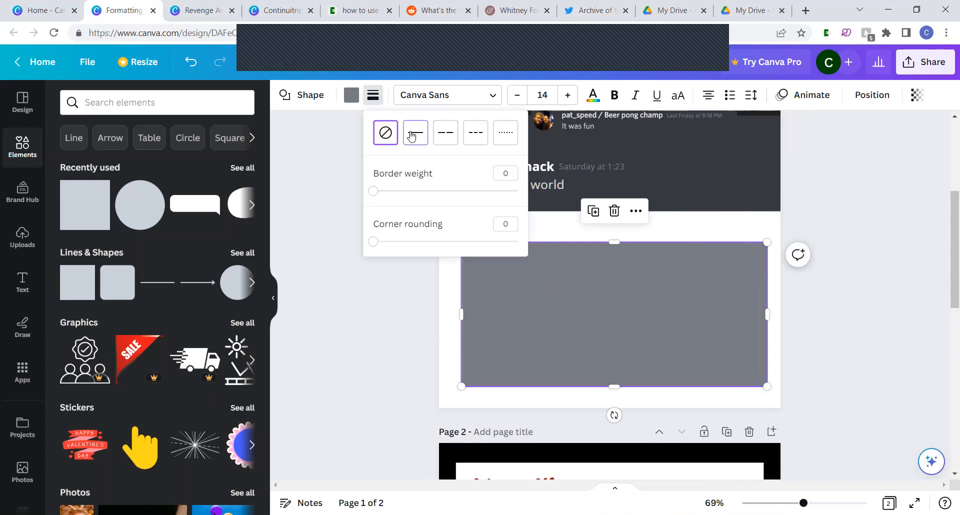
{"action": "left_click", "coordinate": [373, 95]}
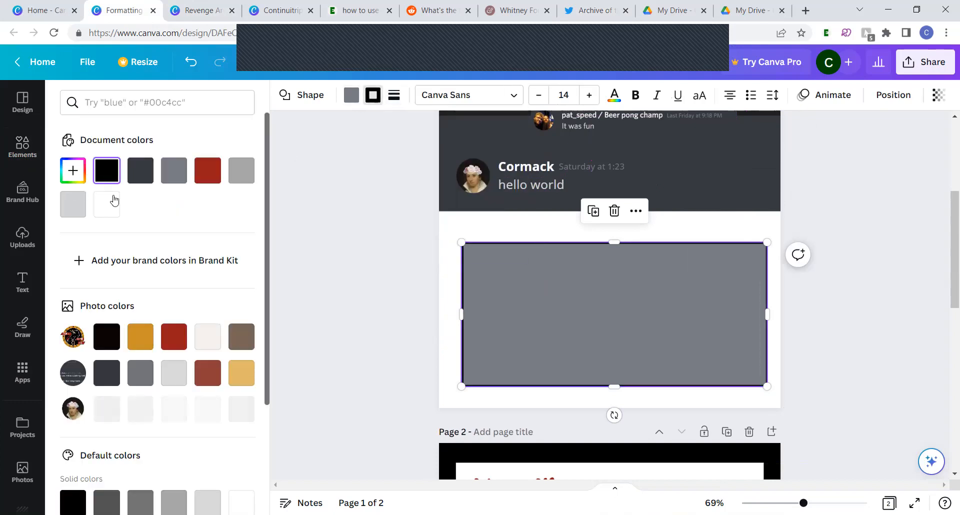
{"action": "left_click", "coordinate": [78, 206]}
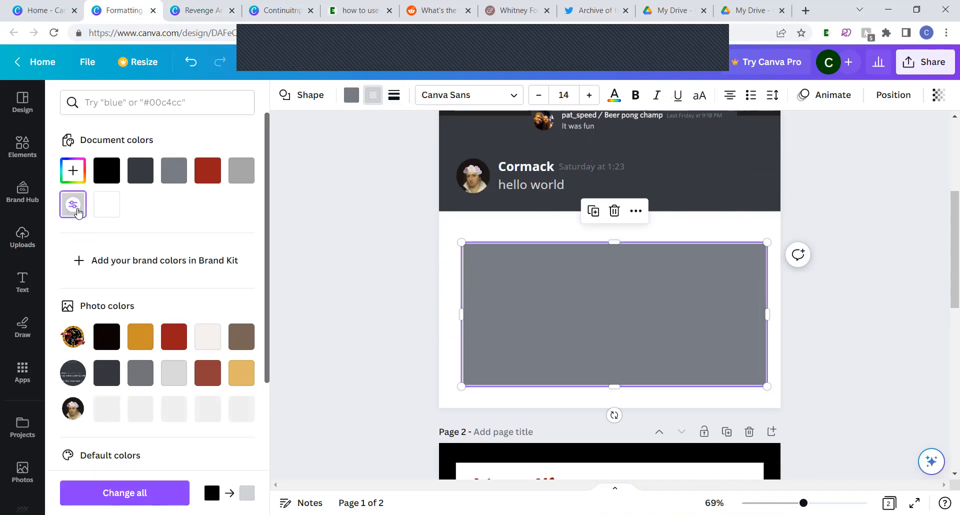
{"action": "left_click", "coordinate": [352, 96]}
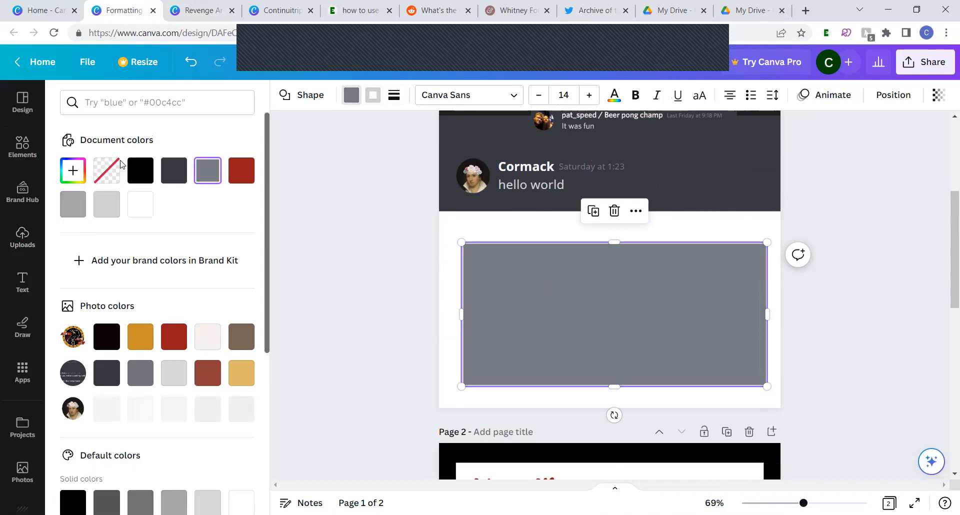
{"action": "left_click", "coordinate": [107, 171]}
{"action": "left_click", "coordinate": [371, 96]}
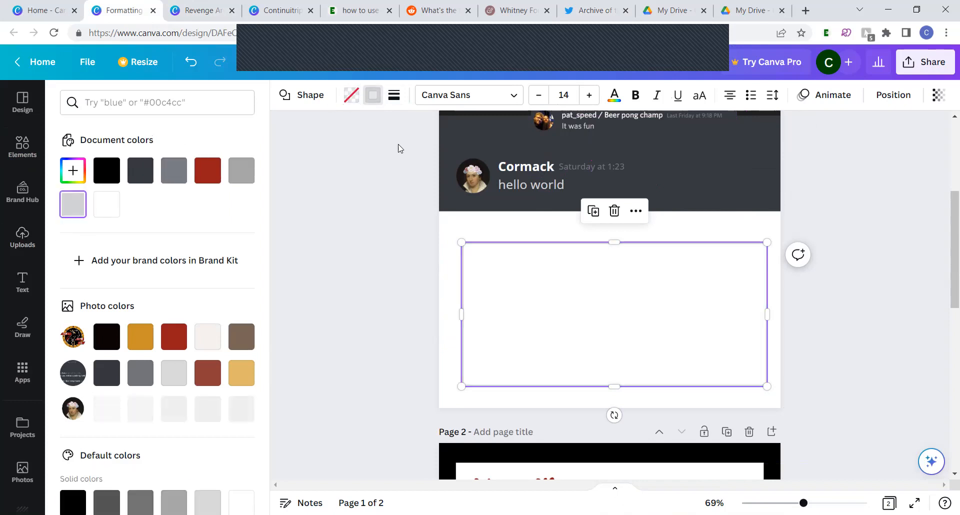
Reduce the border weight of the wide rectangle to a thin outline
{"action": "left_click", "coordinate": [393, 96]}
{"action": "left_click", "coordinate": [535, 170]}
{"action": "left_click", "coordinate": [536, 170]}
{"action": "key", "text": "Return"}
{"action": "left_click", "coordinate": [375, 285]}
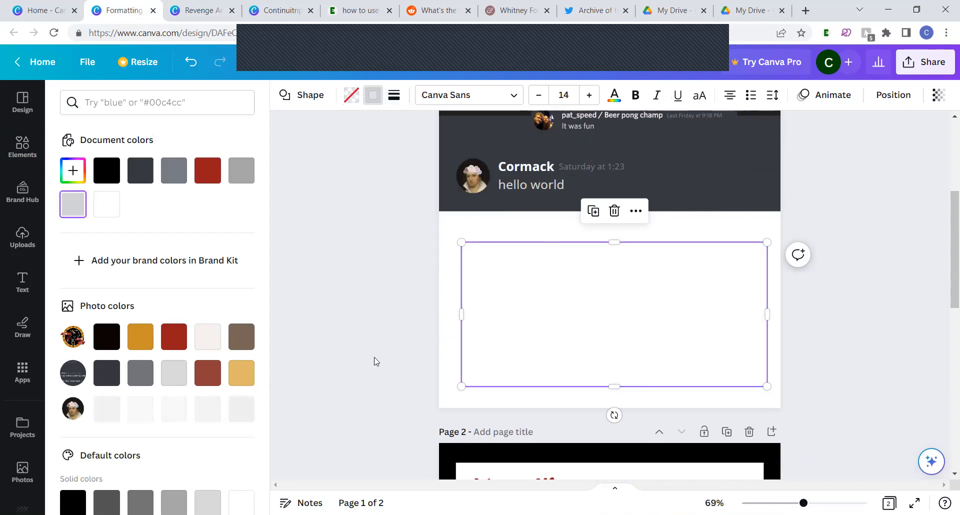
{"action": "left_click", "coordinate": [564, 389]}
{"action": "left_click", "coordinate": [536, 401]}
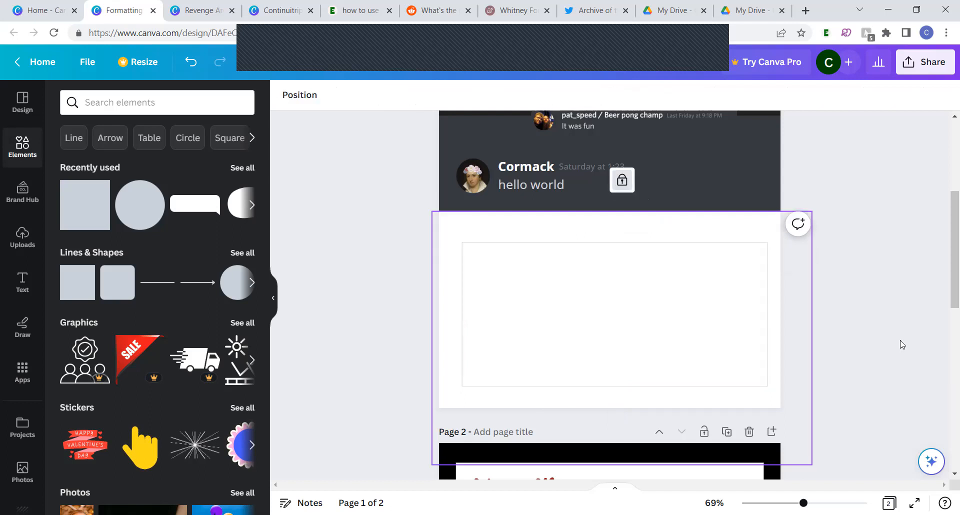
Shift the outlined rectangle slightly to the left so it is horizontally centred in the white area
{"action": "left_click", "coordinate": [764, 328]}
{"action": "left_click_drag", "start_coordinate": [765, 328], "coordinate": [760, 326]}
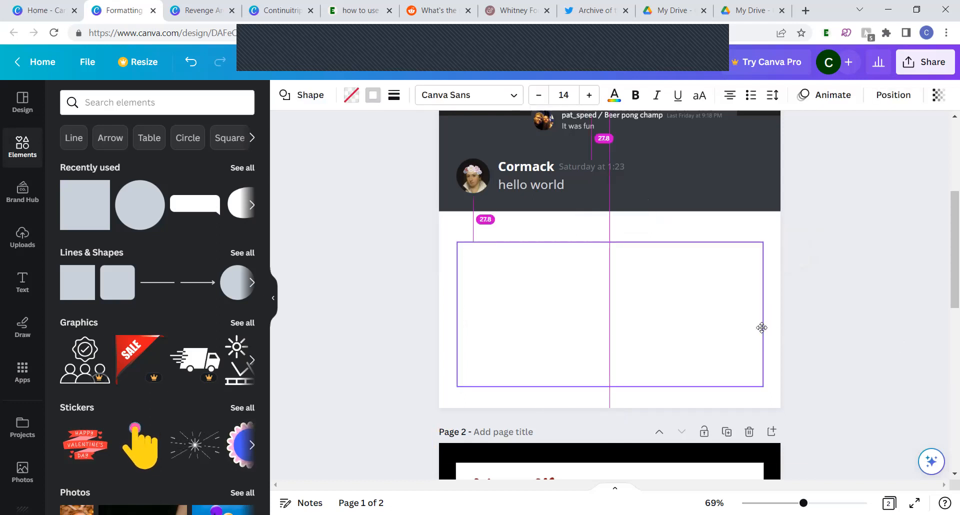
{"action": "left_click", "coordinate": [871, 338]}
Copy the Discord message's profile picture, display name and "hello world" text into the outlined rectangle, with the text beside the picture
{"action": "scroll", "coordinate": [805, 294], "scroll_direction": "up", "scroll_amount": 5}
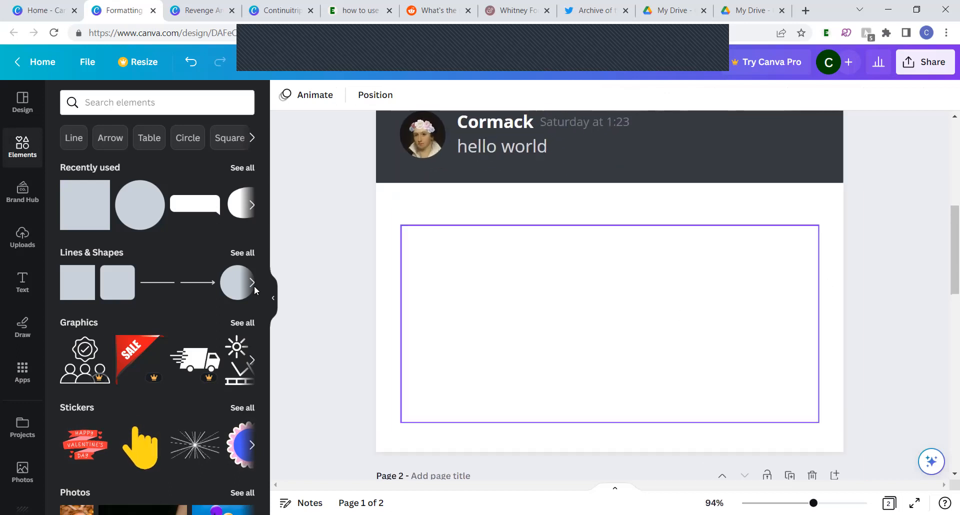
{"action": "left_click", "coordinate": [421, 145]}
{"action": "left_click_drag", "start_coordinate": [420, 142], "coordinate": [485, 306]}
{"action": "left_click", "coordinate": [498, 139]}
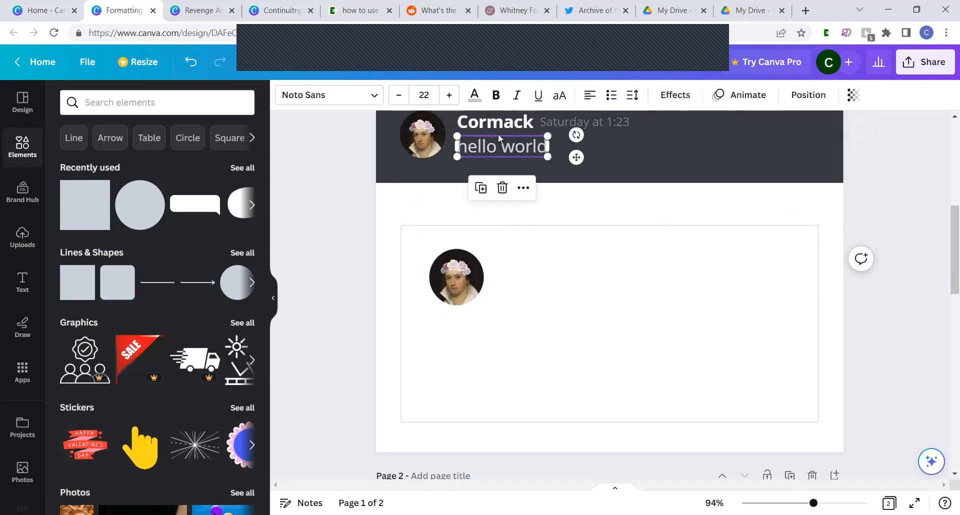
{"action": "left_click", "coordinate": [495, 126], "text": "shift"}
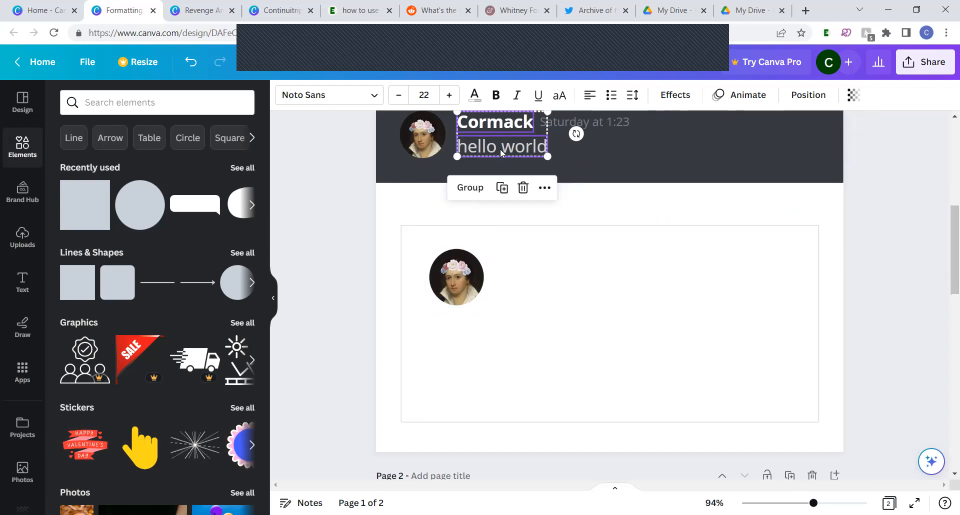
{"action": "key", "text": "ctrl+d"}
{"action": "left_click_drag", "start_coordinate": [499, 161], "coordinate": [516, 285]}
Colour the copied display name and message text black
{"action": "left_click", "coordinate": [474, 95]}
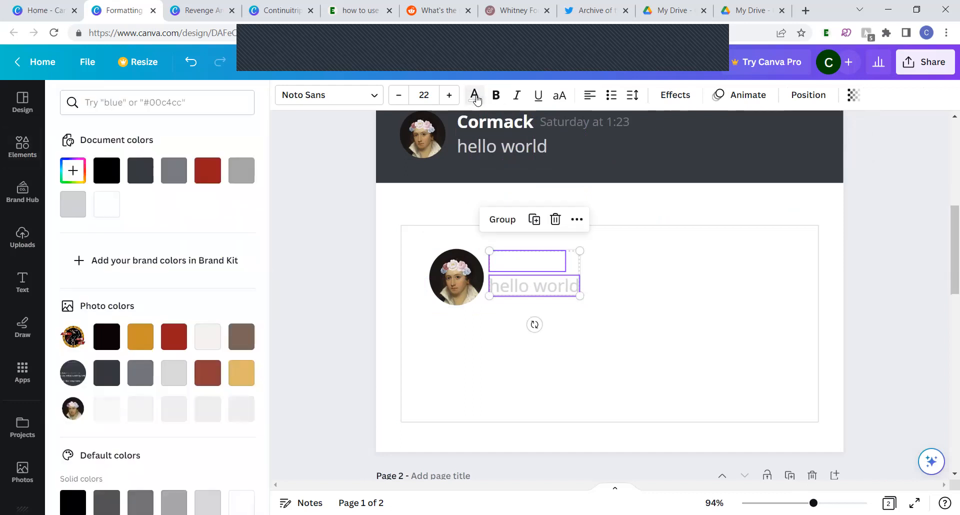
{"action": "left_click", "coordinate": [106, 170]}
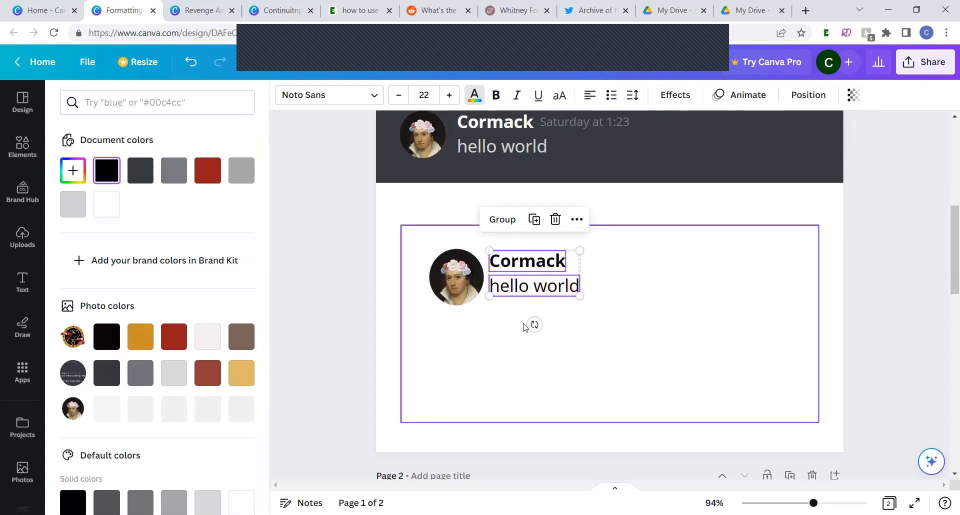
{"action": "left_click", "coordinate": [326, 366]}
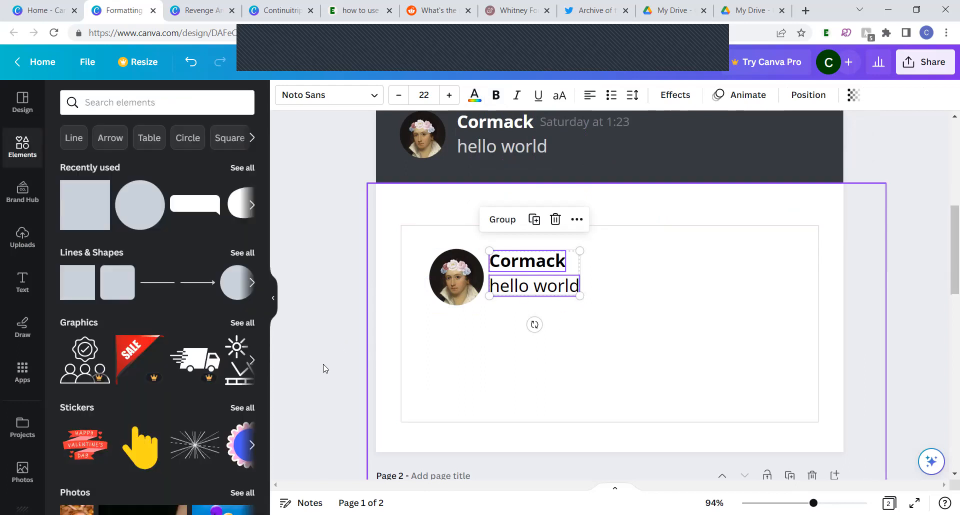
Replace the copied "hello world" text with the account's @ handle
{"action": "double_click", "coordinate": [545, 286]}
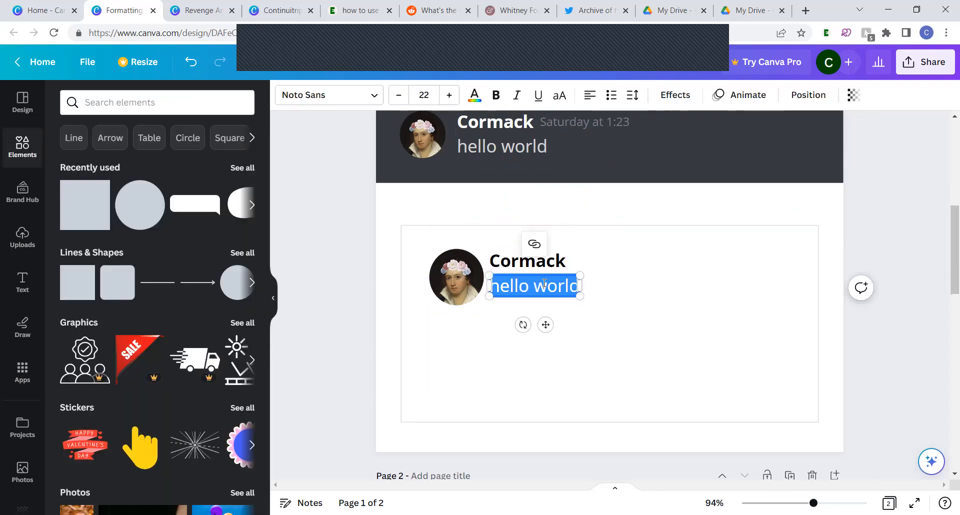
{"action": "type", "text": "@cormack"}
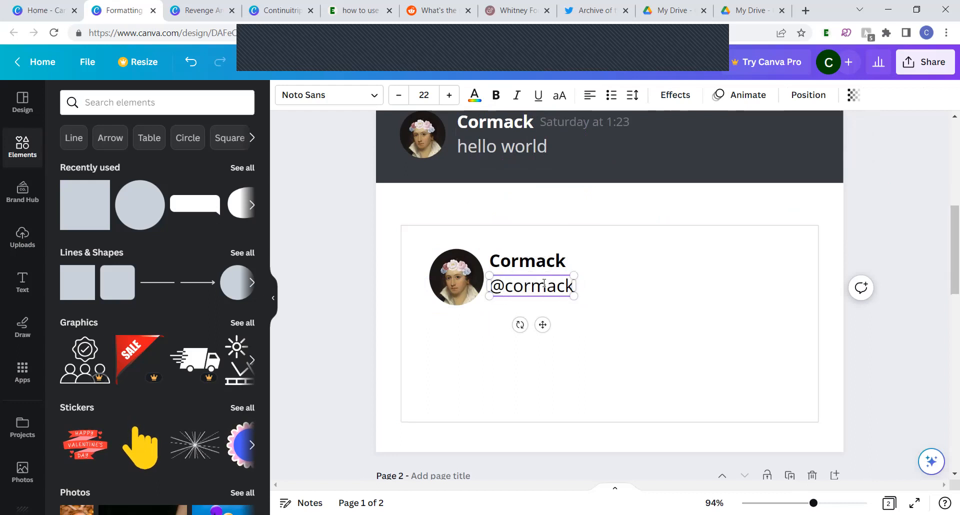
Duplicate the handle text directly below itself and change the copy to "hello world"
{"action": "left_click", "coordinate": [521, 301]}
{"action": "left_click", "coordinate": [522, 302]}
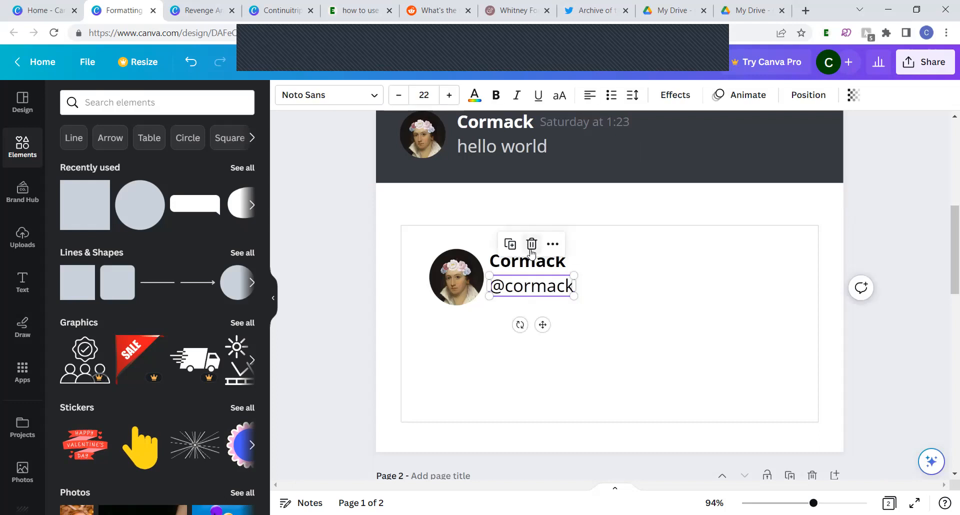
{"action": "left_click_drag", "start_coordinate": [527, 304], "coordinate": [541, 354]}
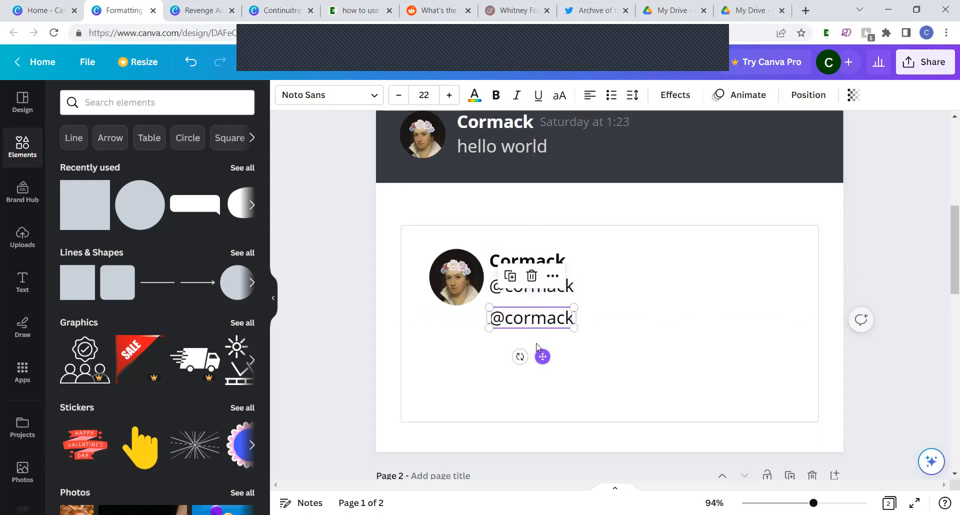
{"action": "double_click", "coordinate": [514, 316]}
{"action": "type", "text": "hel"}
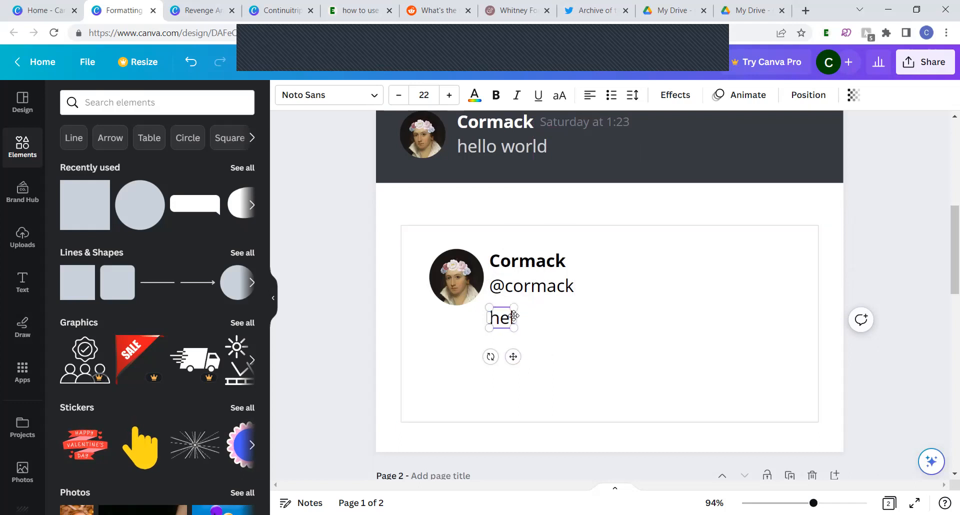
{"action": "type", "text": "lo wor"}
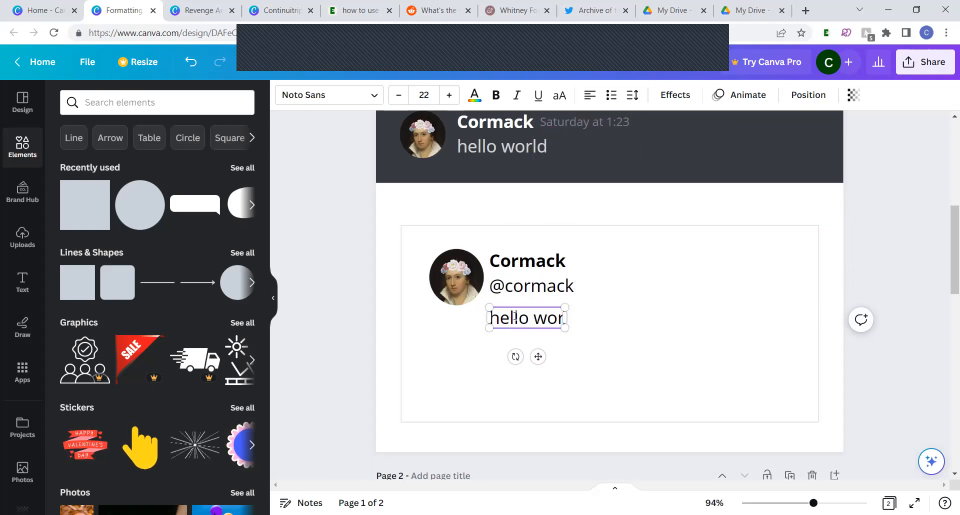
{"action": "type", "text": "ld"}
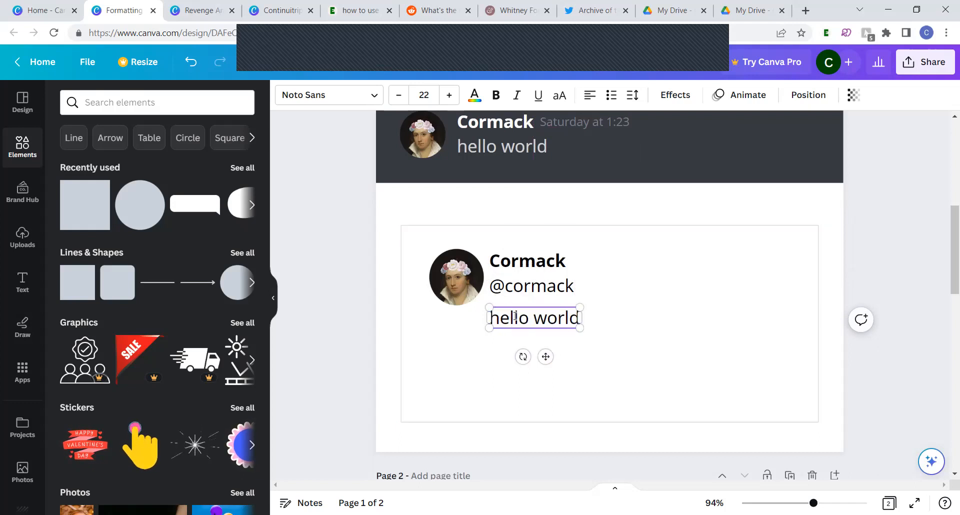
Check the layout of the reference tweet on Twitter, and move the Canva mock-up's "hello world" text beneath the profile picture
{"action": "left_click", "coordinate": [578, 6]}
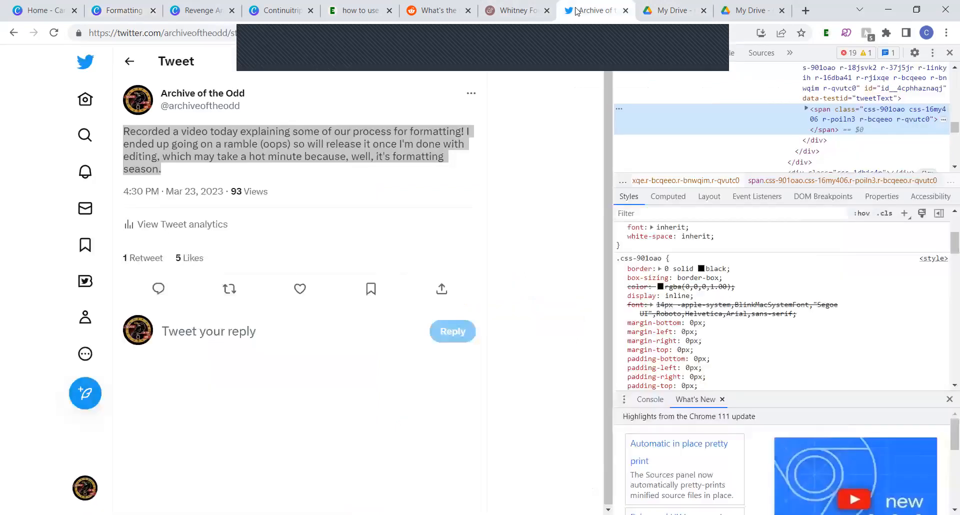
{"action": "left_click", "coordinate": [260, 148]}
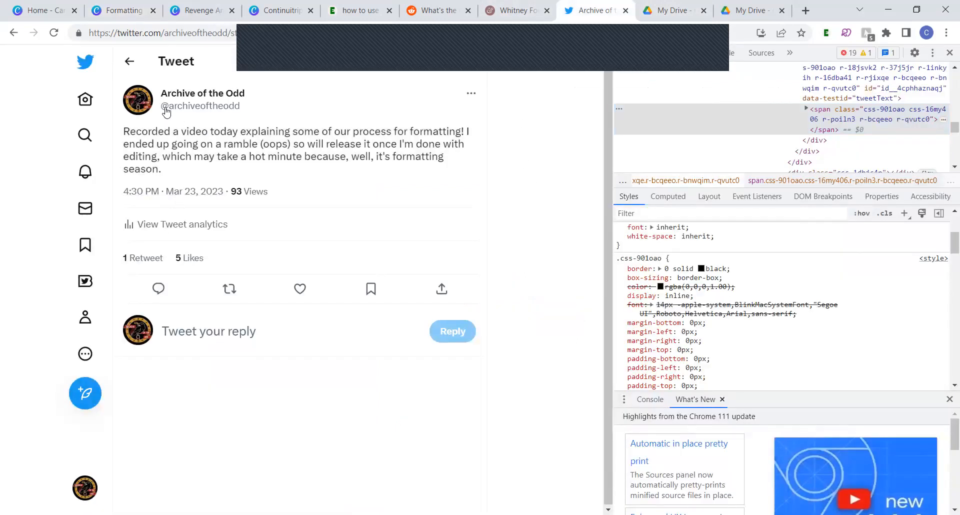
{"action": "mouse_move", "coordinate": [191, 110]}
{"action": "mouse_move", "coordinate": [195, 5]}
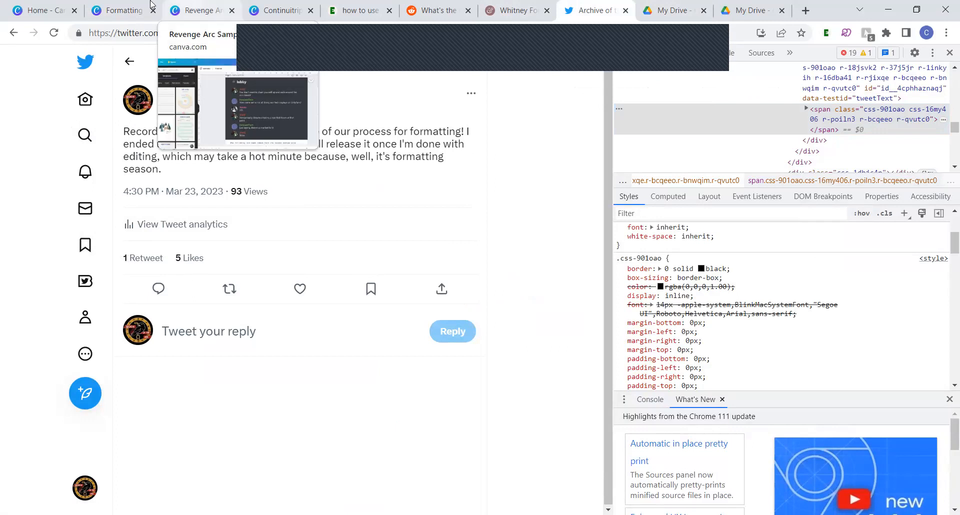
{"action": "left_click", "coordinate": [121, 3]}
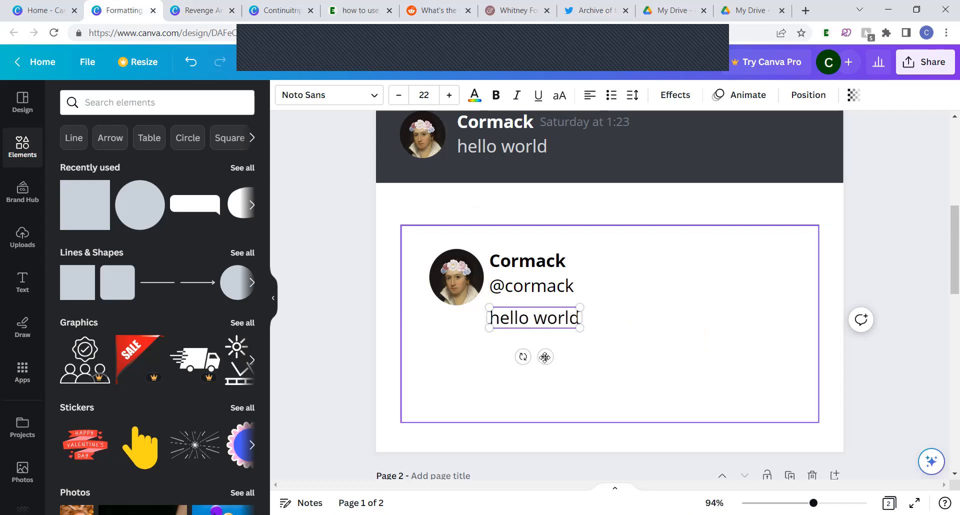
{"action": "left_click_drag", "start_coordinate": [520, 366], "coordinate": [489, 368]}
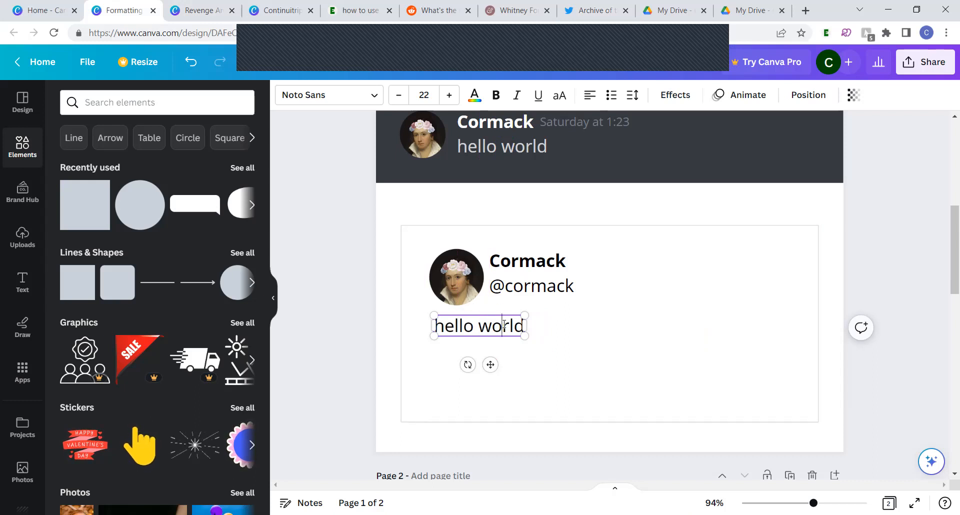
Colour the handle text with the darker grey from the document colours
{"action": "left_click", "coordinate": [531, 286]}
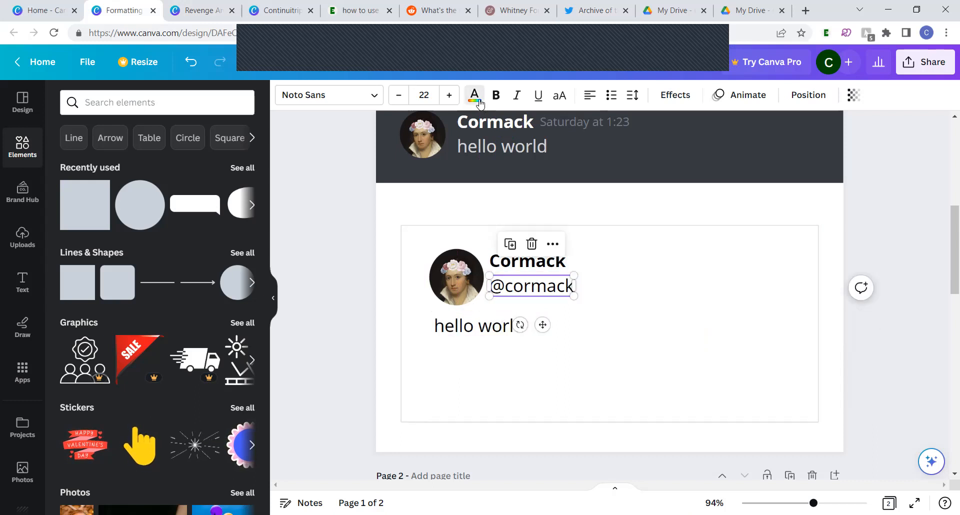
{"action": "left_click", "coordinate": [474, 96]}
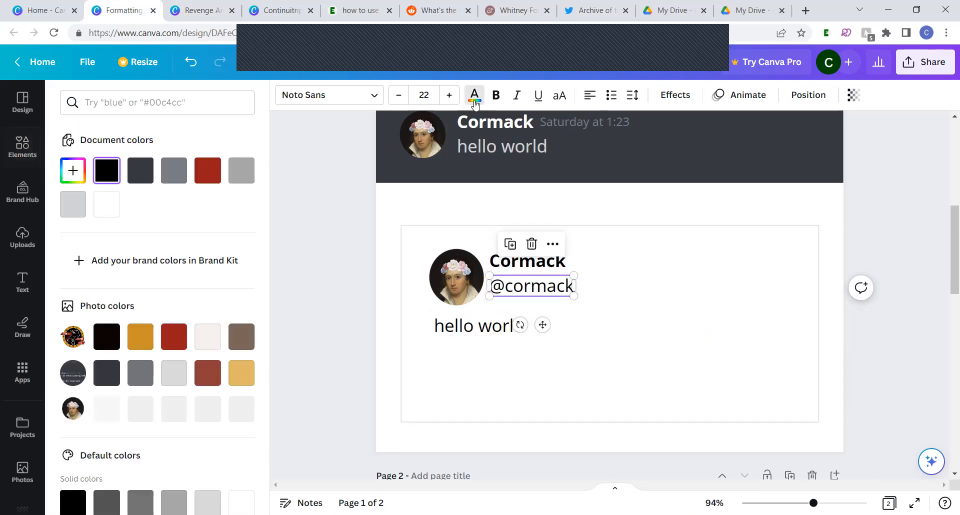
{"action": "left_click", "coordinate": [236, 173]}
{"action": "left_click", "coordinate": [178, 182]}
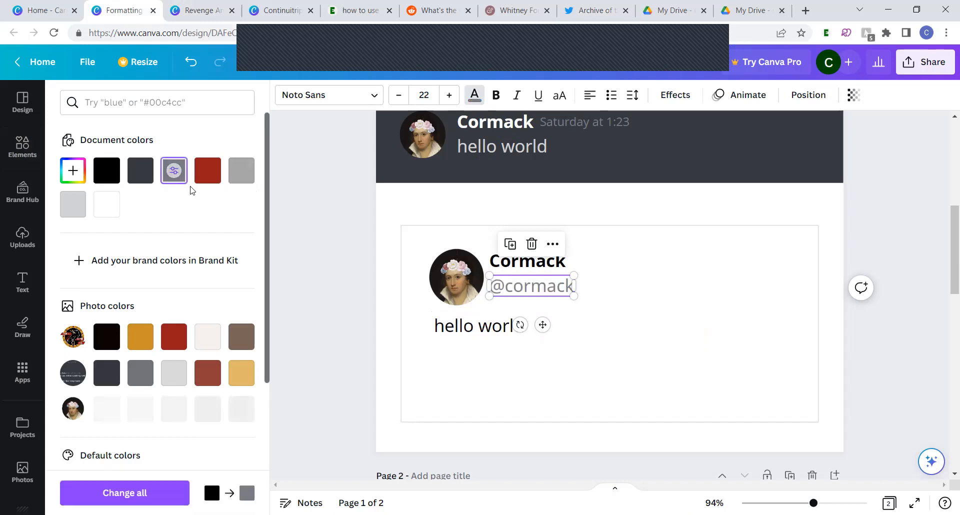
{"action": "left_click", "coordinate": [308, 267]}
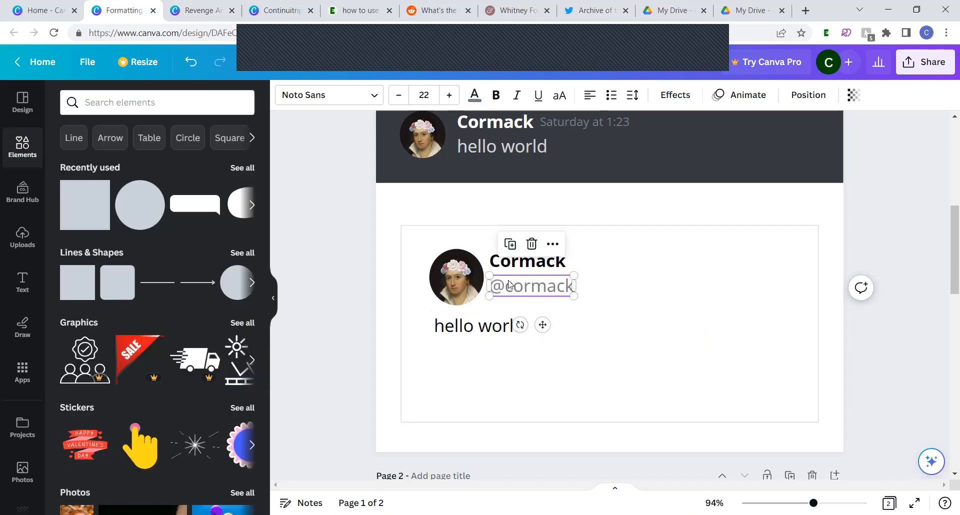
Set the font of the display name, handle and "hello world" text in the tweet mock-up to Roboto
{"action": "left_click", "coordinate": [509, 263], "text": "shift"}
{"action": "left_click", "coordinate": [474, 326], "text": "shift"}
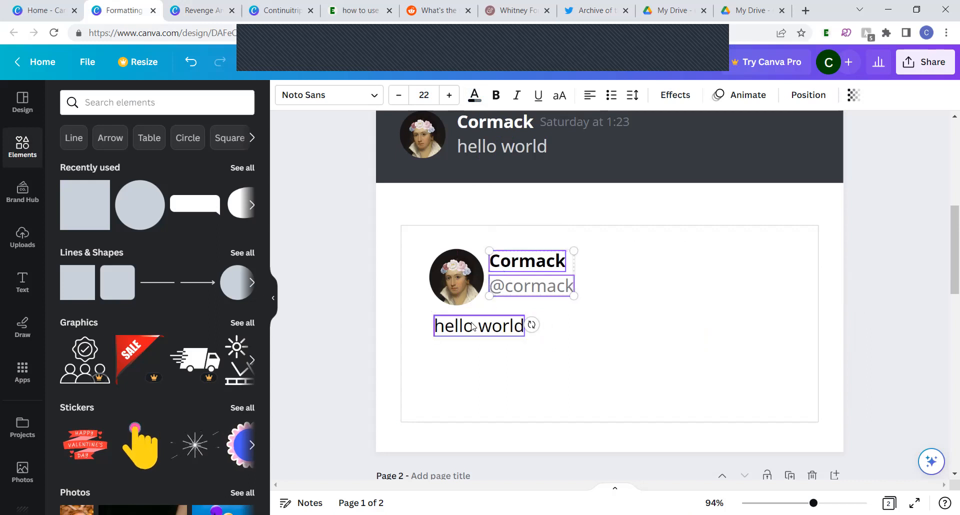
{"action": "left_click", "coordinate": [456, 278], "text": "shift"}
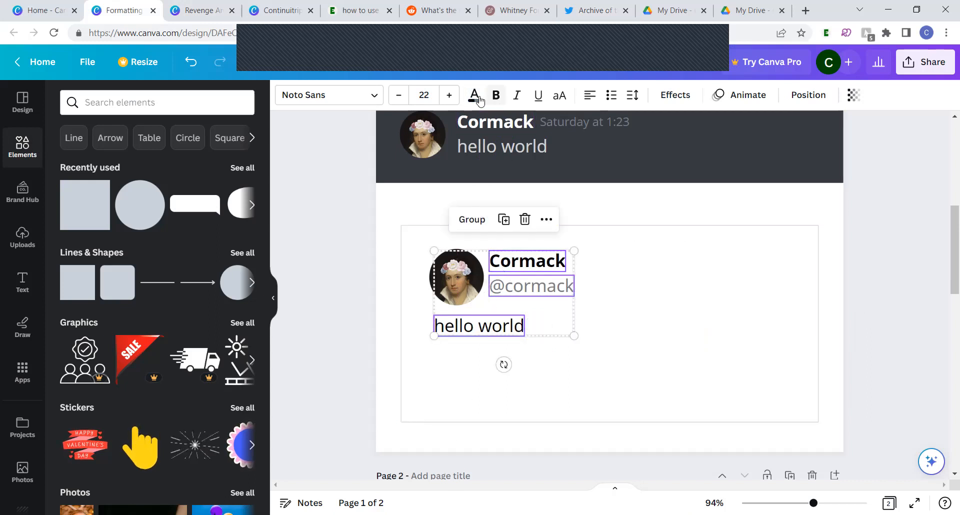
{"action": "left_click", "coordinate": [347, 97]}
{"action": "triple_click", "coordinate": [95, 137]}
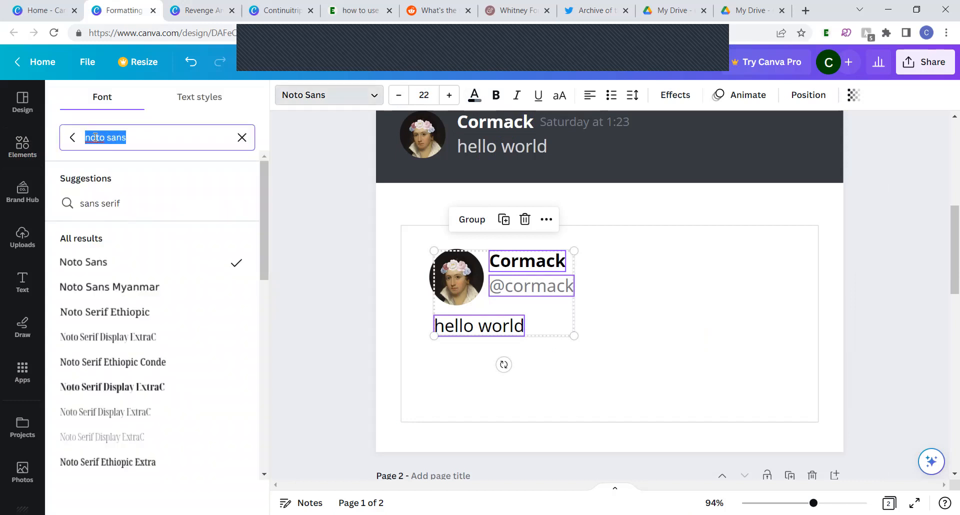
{"action": "type", "text": "roboto"}
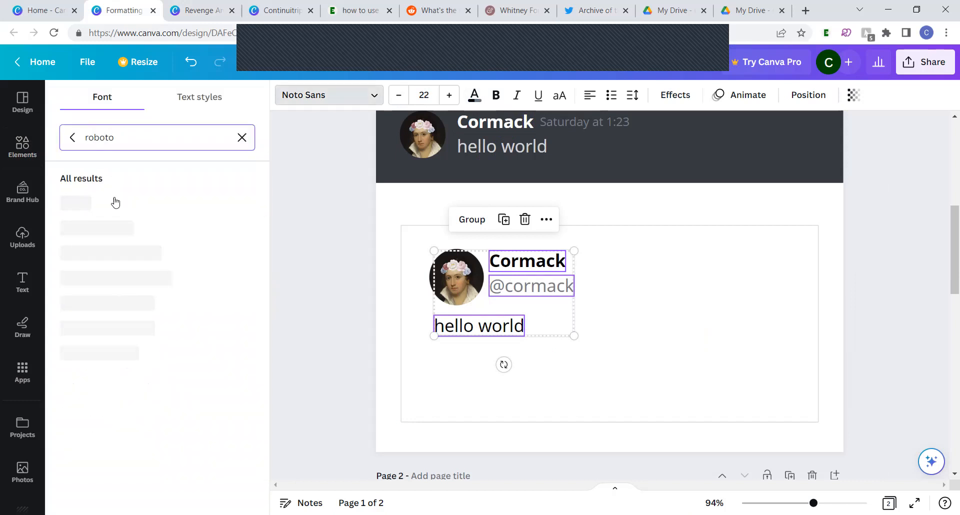
{"action": "left_click", "coordinate": [106, 202]}
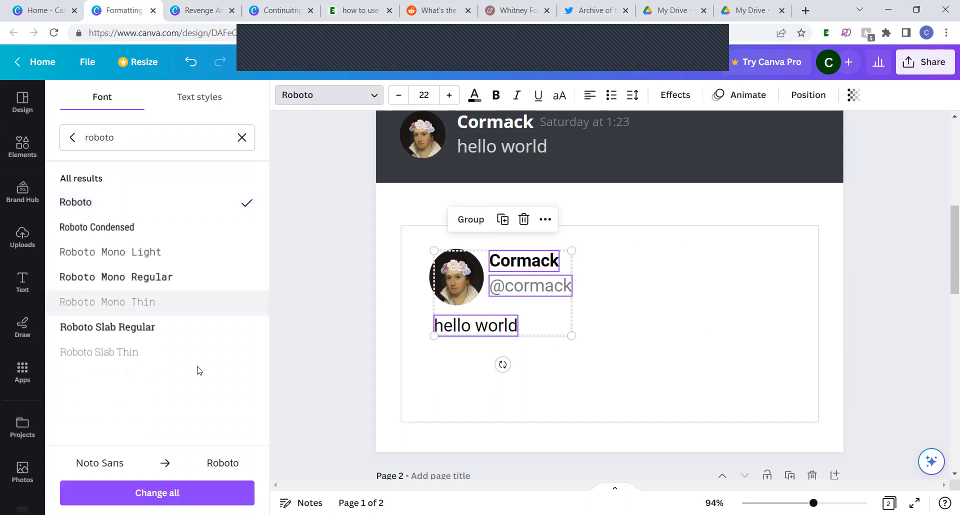
{"action": "left_click", "coordinate": [323, 306]}
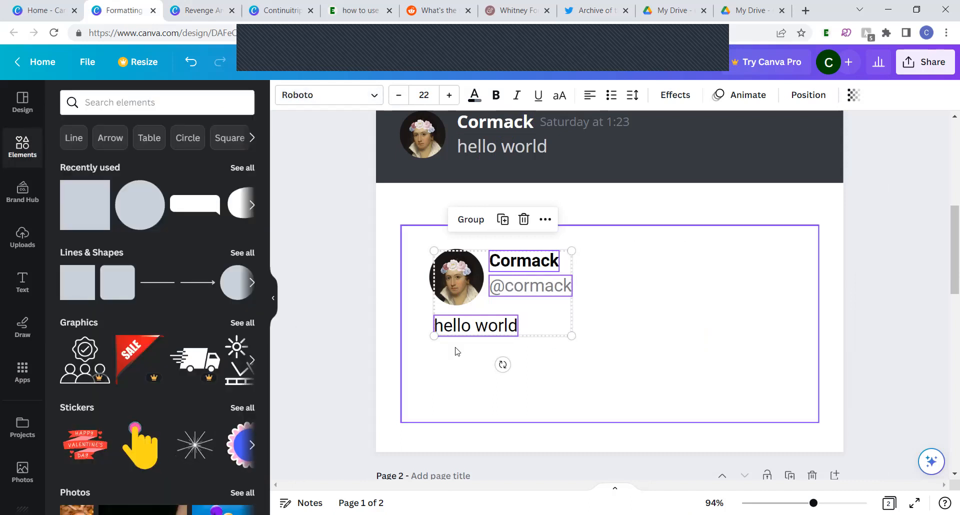
{"action": "left_click", "coordinate": [389, 371]}
{"action": "left_click", "coordinate": [331, 376]}
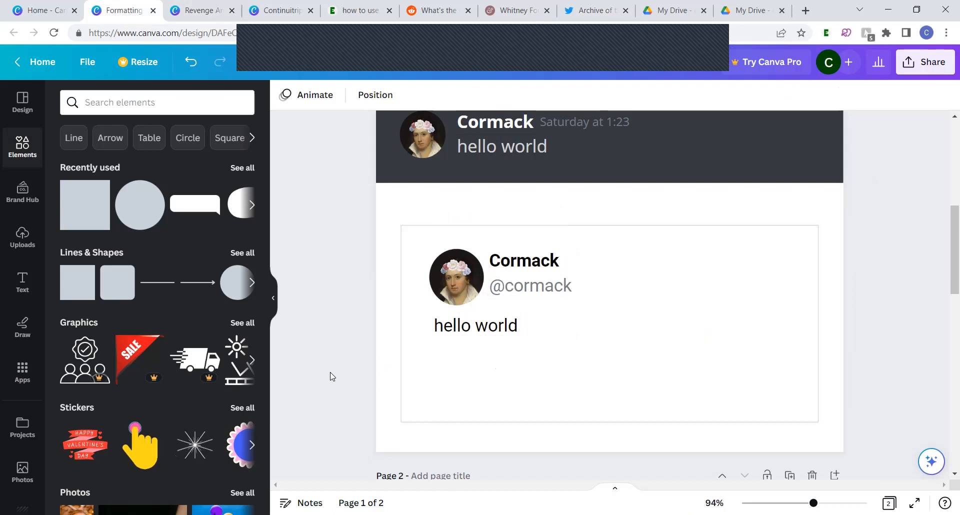
Switch to Twitter, capture the reference tweet's row of action icons enlarged, and paste the image into the Canva page
{"action": "left_click", "coordinate": [465, 327]}
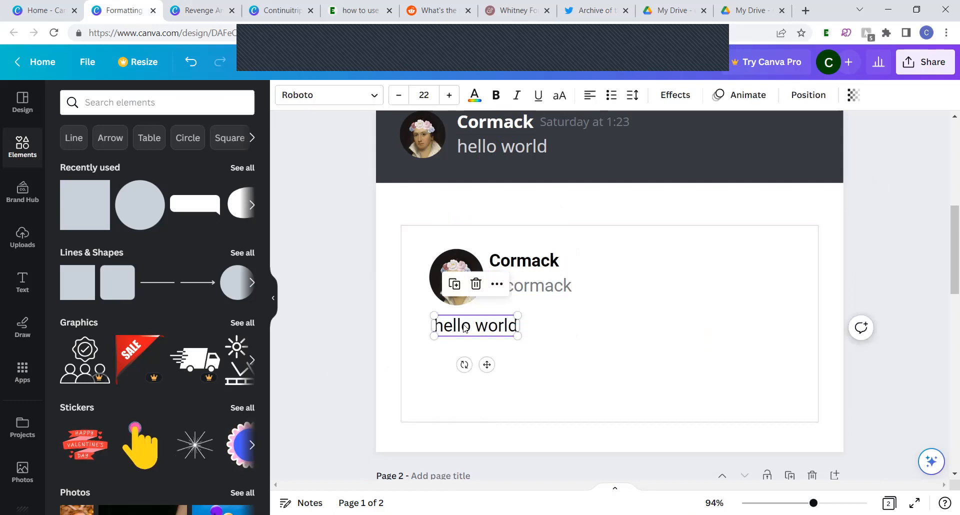
{"action": "left_click", "coordinate": [592, 10]}
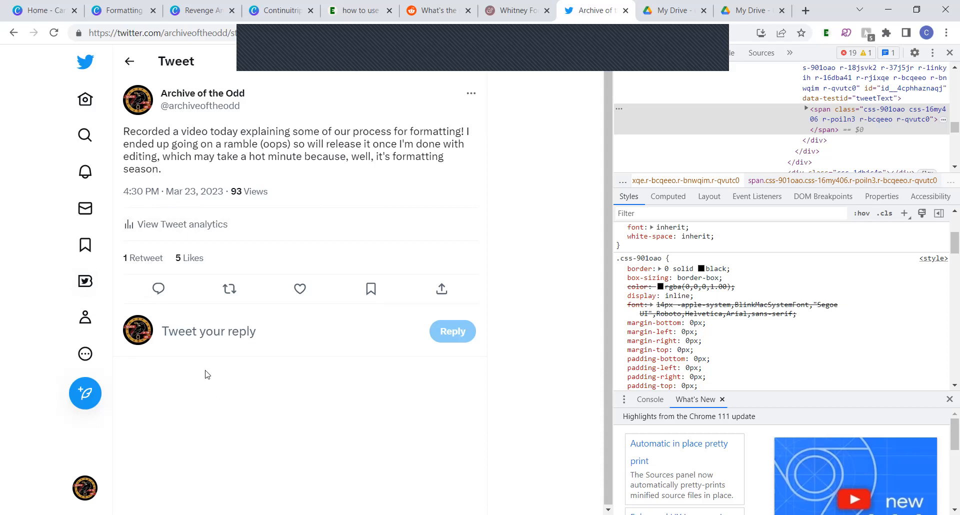
{"action": "scroll", "coordinate": [207, 375], "scroll_direction": "up", "scroll_amount": 5}
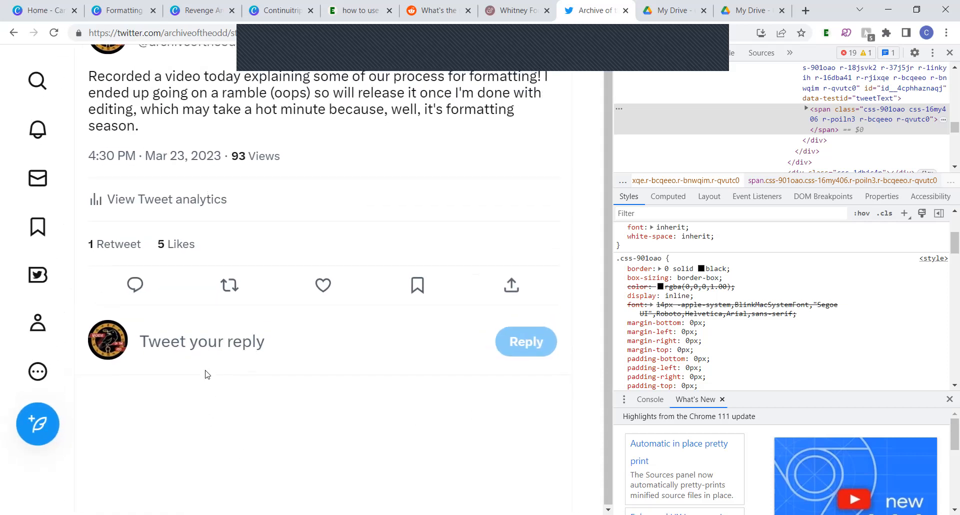
{"action": "scroll", "coordinate": [207, 375], "scroll_direction": "up", "scroll_amount": 4}
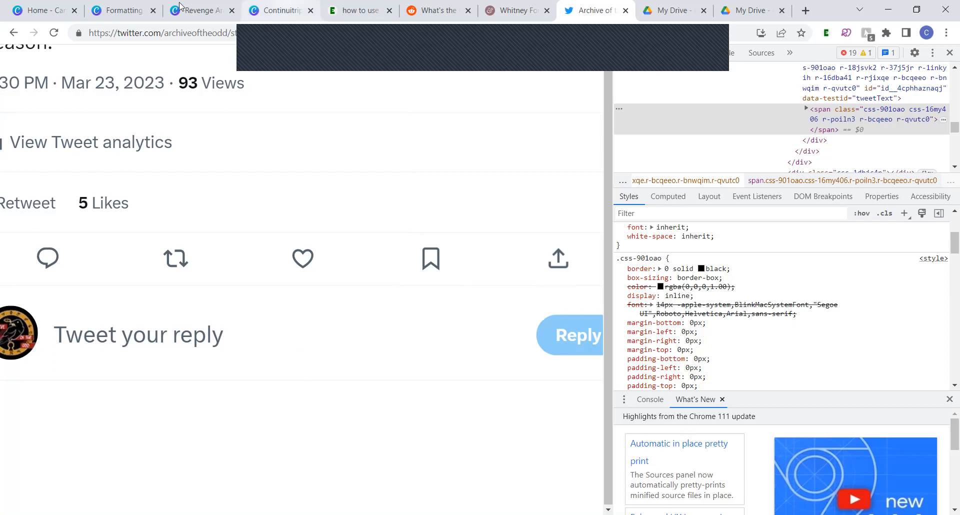
{"action": "left_click", "coordinate": [124, 7]}
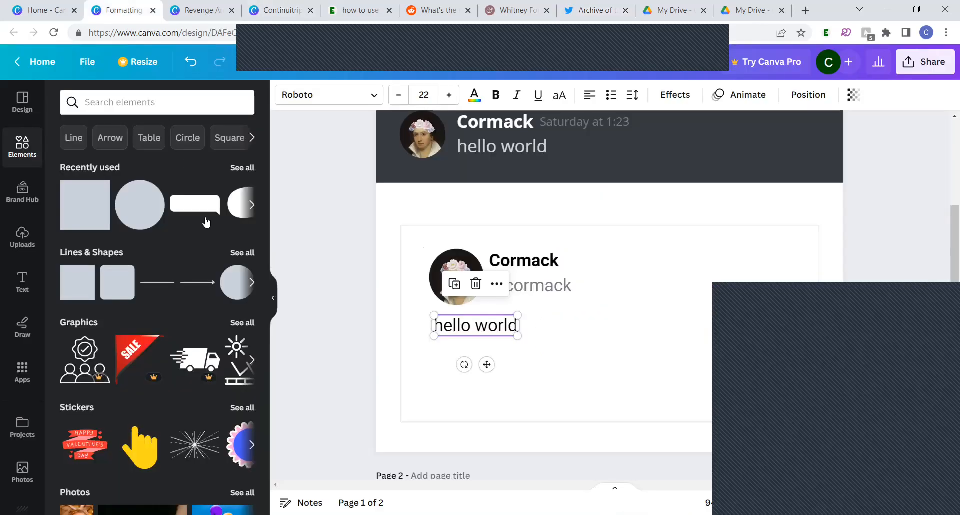
{"action": "left_click", "coordinate": [370, 289]}
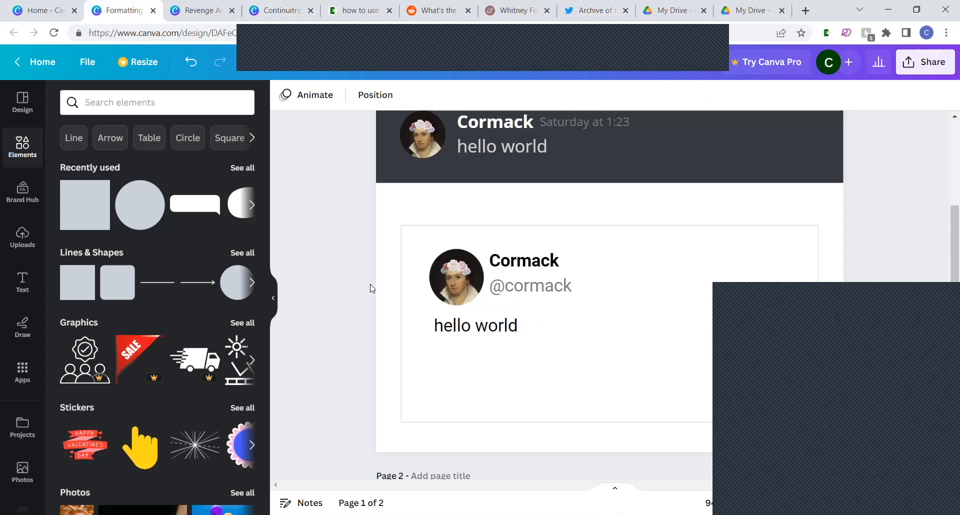
{"action": "key", "text": "ctrl+v"}
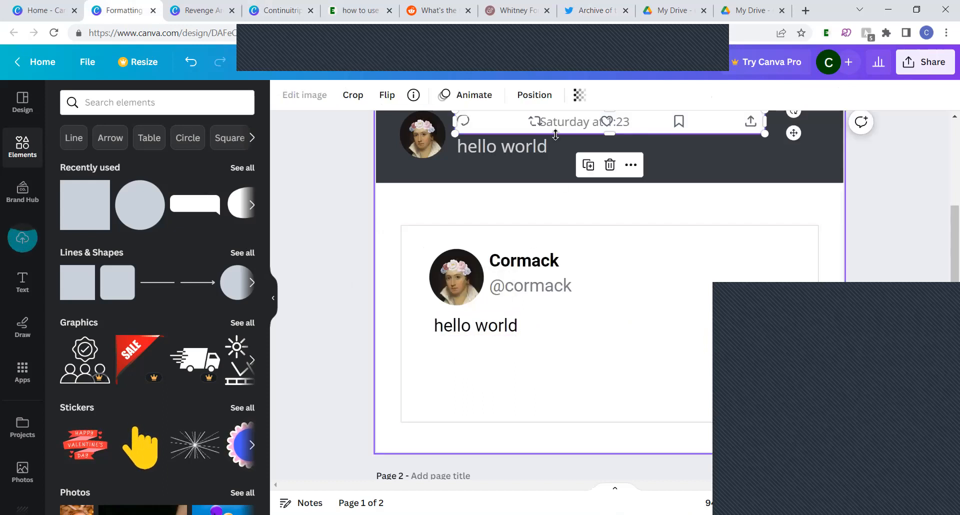
Place the pasted icon row beneath the tweet's "hello world" text and enlarge it to nearly the frame's full width
{"action": "left_click", "coordinate": [513, 129]}
{"action": "left_click_drag", "start_coordinate": [650, 127], "coordinate": [629, 361]}
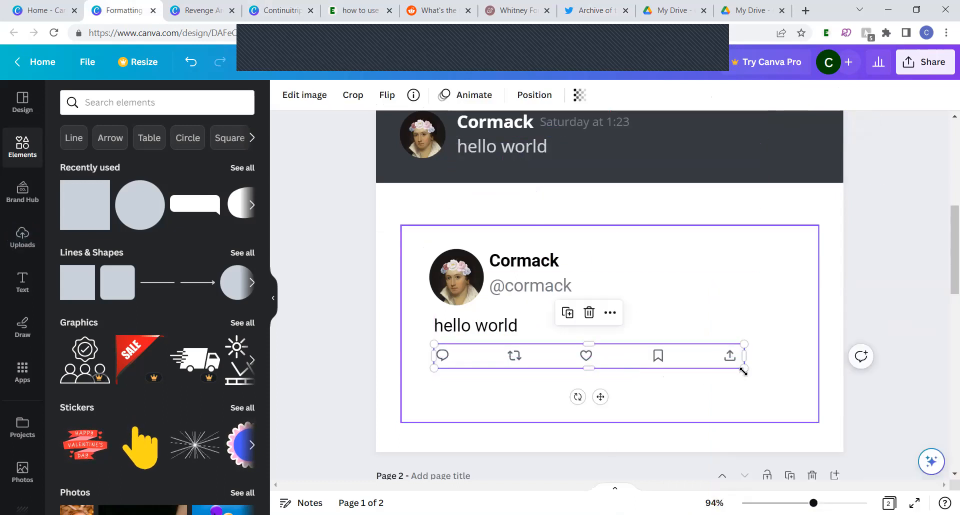
{"action": "left_click_drag", "start_coordinate": [740, 365], "coordinate": [799, 414]}
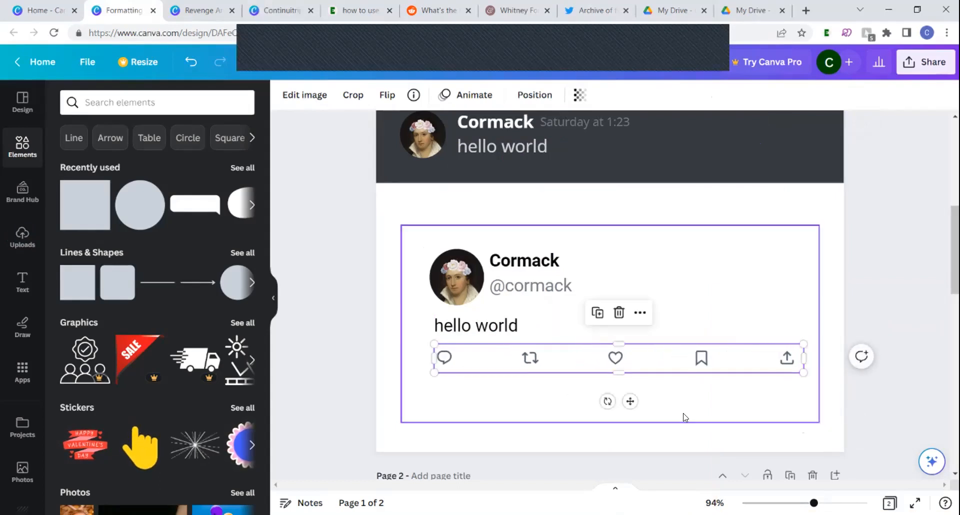
Shorten the tweet's border rectangle from below and above so it fits closely around the content
{"action": "left_click", "coordinate": [684, 427]}
{"action": "left_click", "coordinate": [670, 423]}
{"action": "left_click_drag", "start_coordinate": [671, 422], "coordinate": [672, 383]}
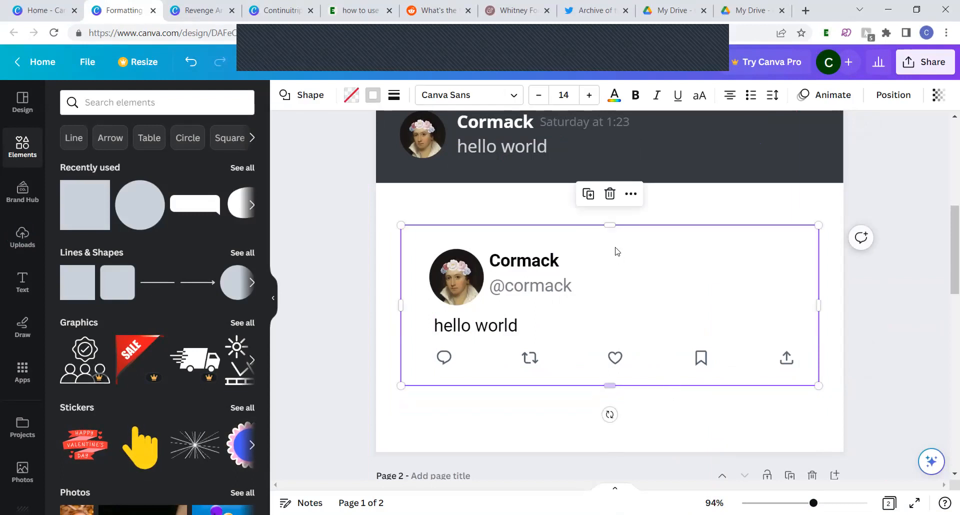
{"action": "left_click_drag", "start_coordinate": [610, 224], "coordinate": [611, 237]}
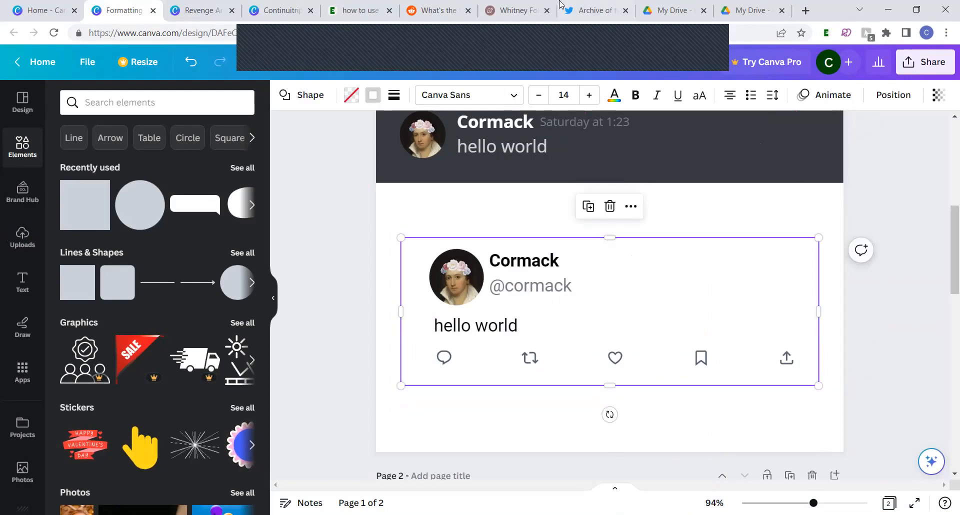
Compare with the reference tweet on Twitter, and move the Canva icon row slightly down, close to the frame's lower edge
{"action": "left_click", "coordinate": [595, 10]}
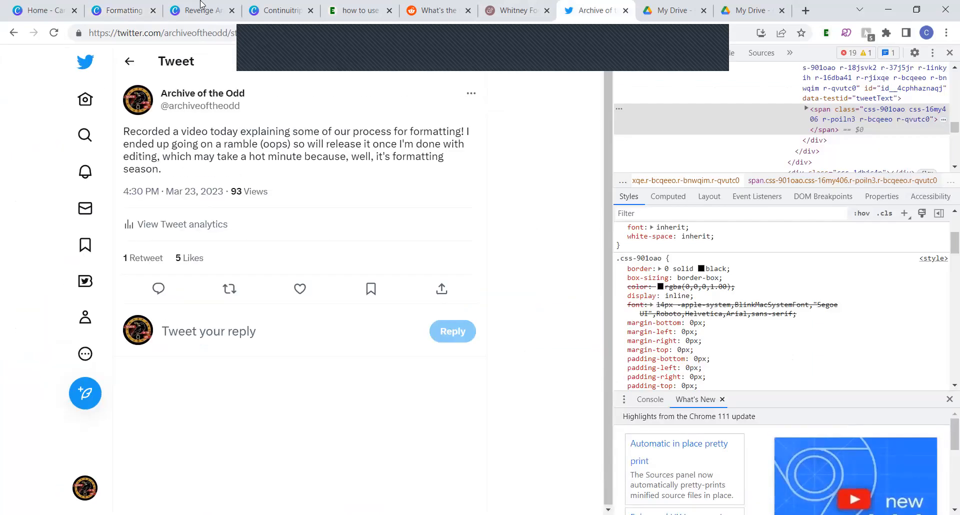
{"action": "left_click", "coordinate": [121, 6]}
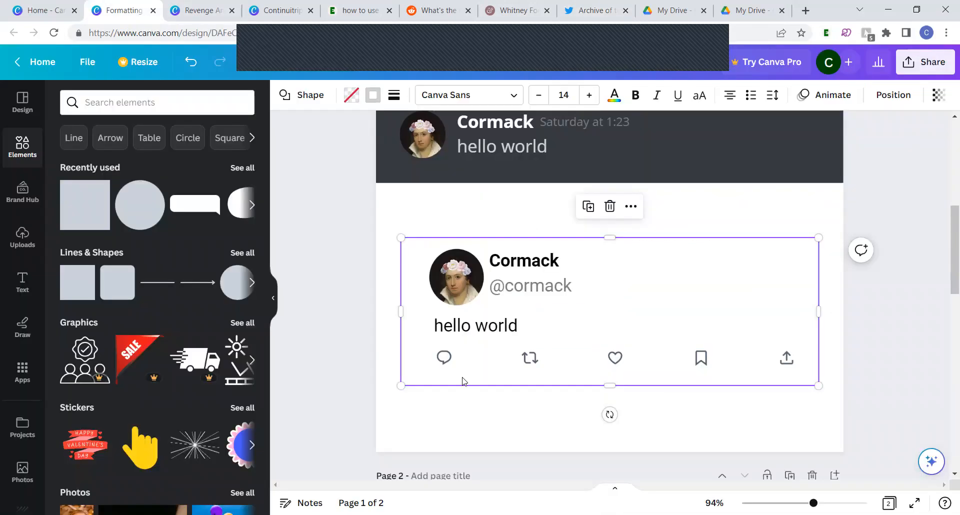
{"action": "left_click", "coordinate": [465, 358]}
{"action": "left_click", "coordinate": [349, 379]}
{"action": "left_click", "coordinate": [474, 360]}
{"action": "left_click_drag", "start_coordinate": [474, 360], "coordinate": [474, 372]}
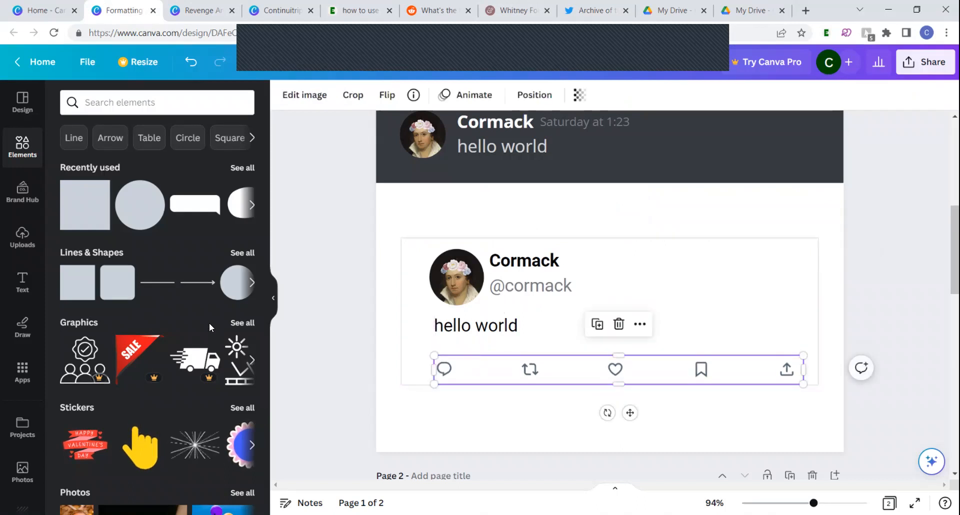
Add a straight line across the tweet frame between "hello world" and the icon row, coloured light grey from the document colours
{"action": "left_click", "coordinate": [167, 291]}
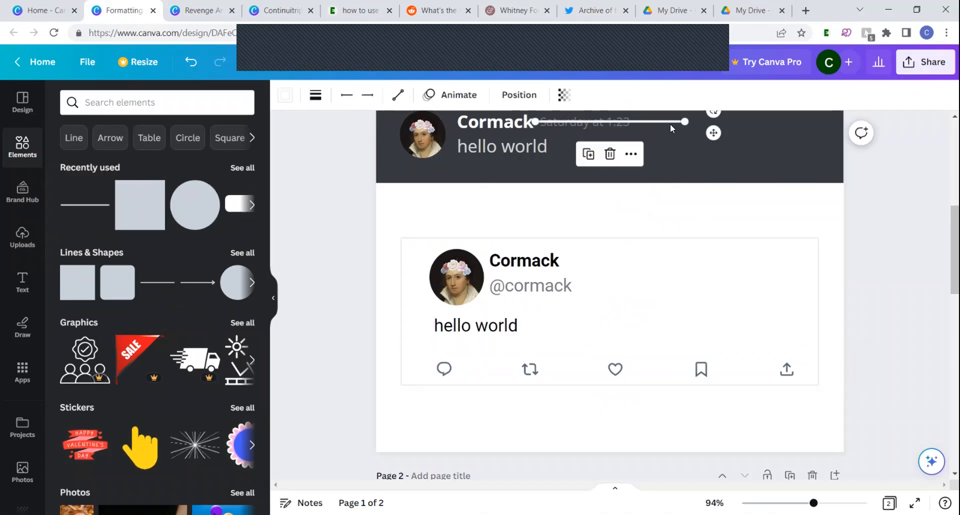
{"action": "left_click_drag", "start_coordinate": [712, 128], "coordinate": [819, 355]}
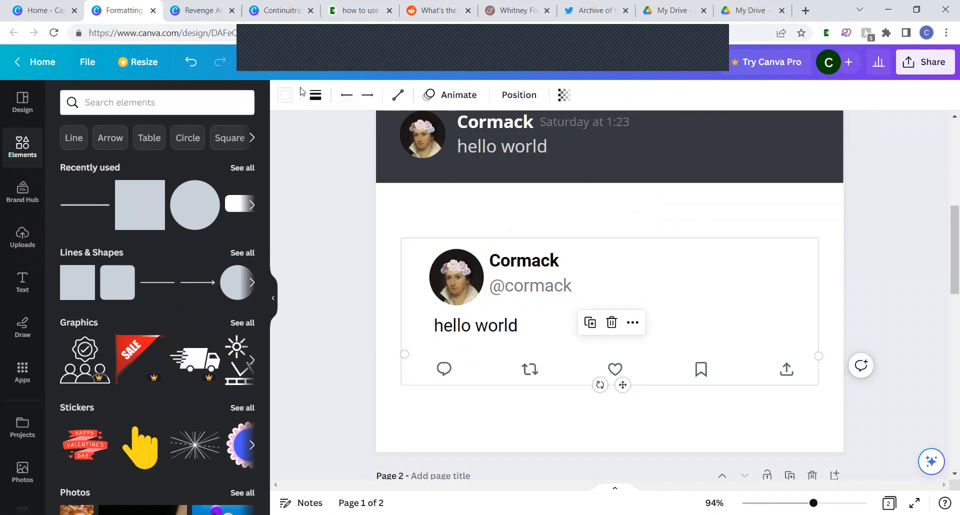
{"action": "left_click", "coordinate": [315, 96]}
{"action": "left_click", "coordinate": [481, 190]}
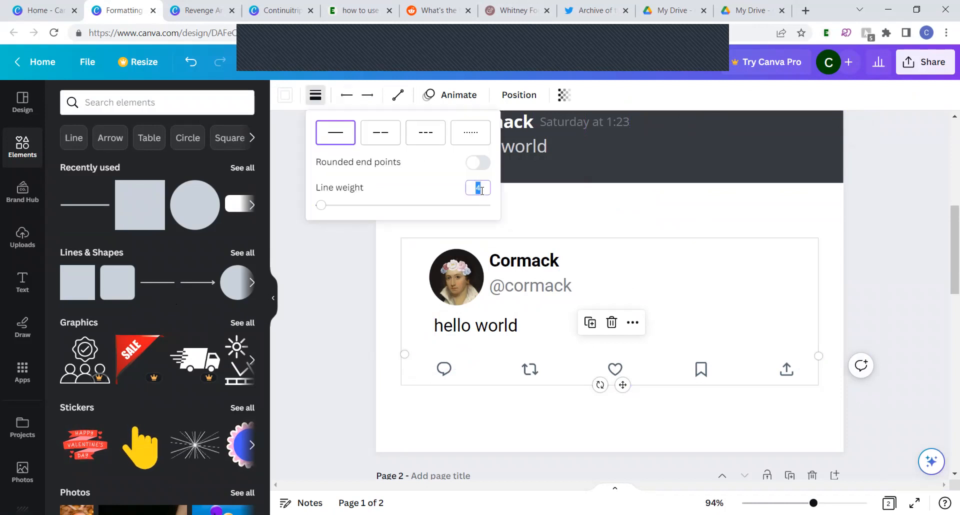
{"action": "left_click", "coordinate": [283, 98]}
{"action": "left_click", "coordinate": [284, 97]}
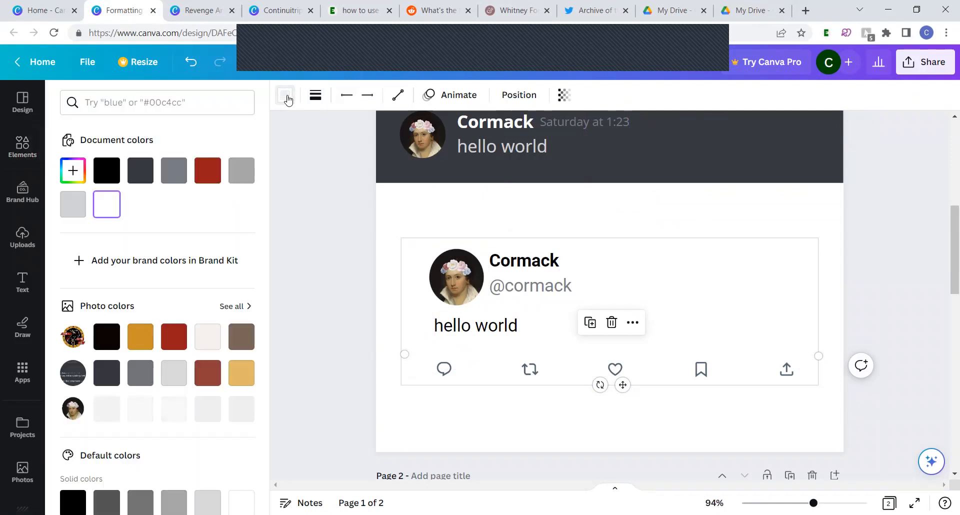
{"action": "left_click", "coordinate": [70, 210]}
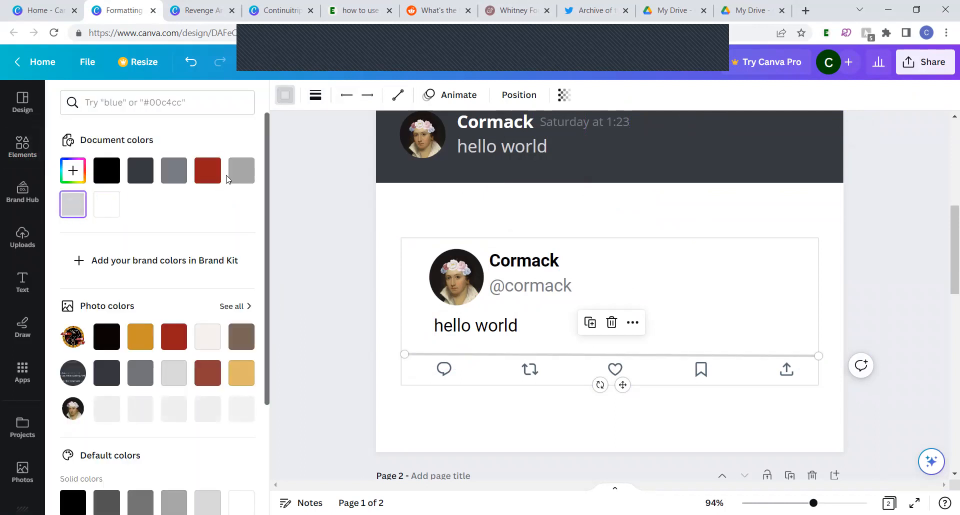
Set the divider line's weight to 1 and extend its left end to meet the tweet frame's border
{"action": "left_click", "coordinate": [316, 95]}
{"action": "left_click", "coordinate": [479, 189]}
{"action": "type", "text": "1"}
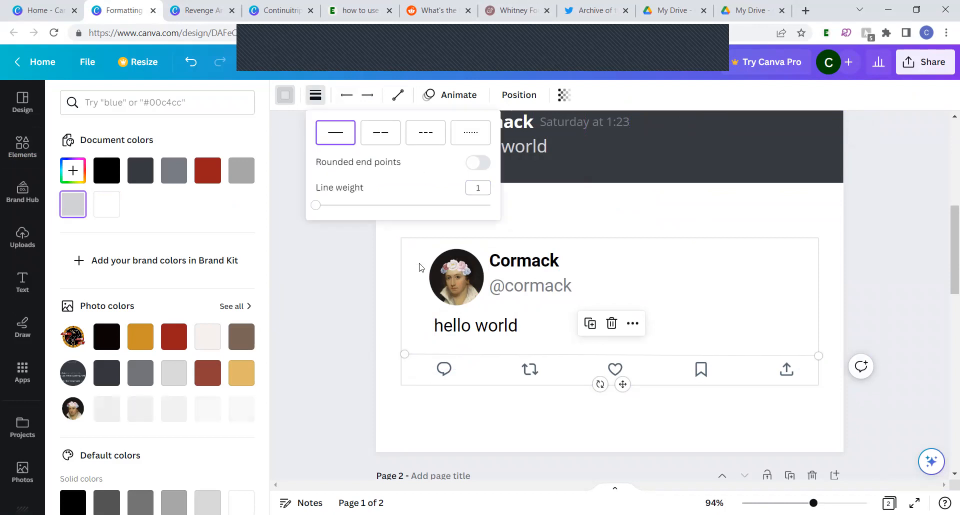
{"action": "left_click", "coordinate": [334, 351]}
{"action": "left_click", "coordinate": [335, 351]}
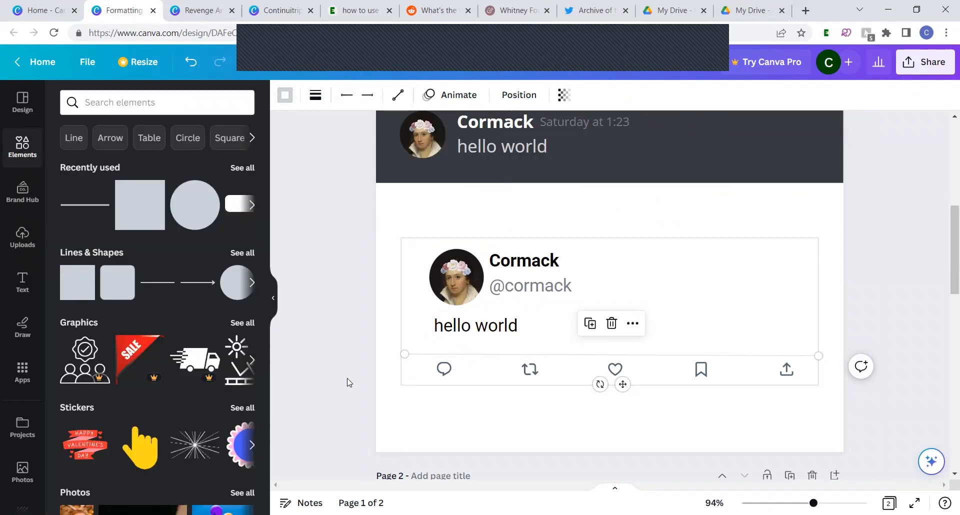
{"action": "left_click", "coordinate": [375, 398]}
{"action": "left_click", "coordinate": [422, 354]}
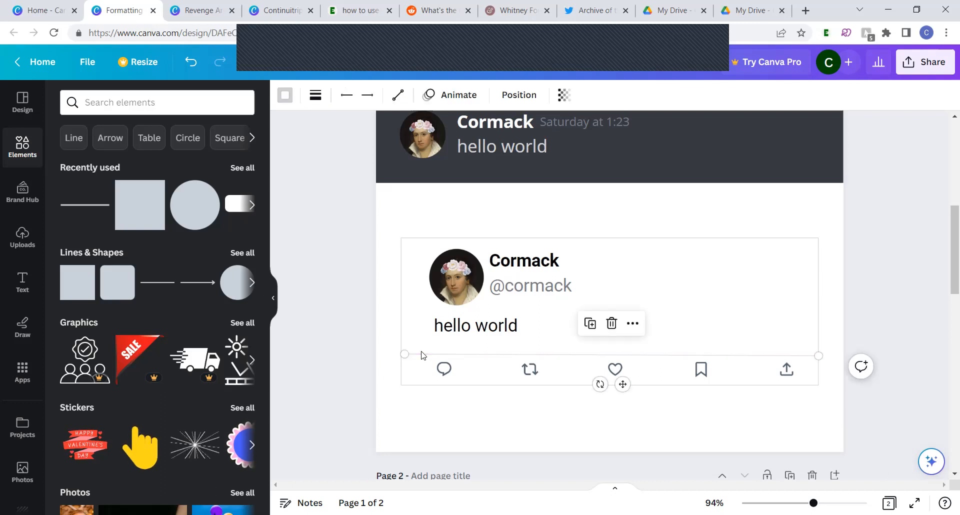
{"action": "left_click_drag", "start_coordinate": [402, 353], "coordinate": [393, 354]}
{"action": "left_click", "coordinate": [301, 410]}
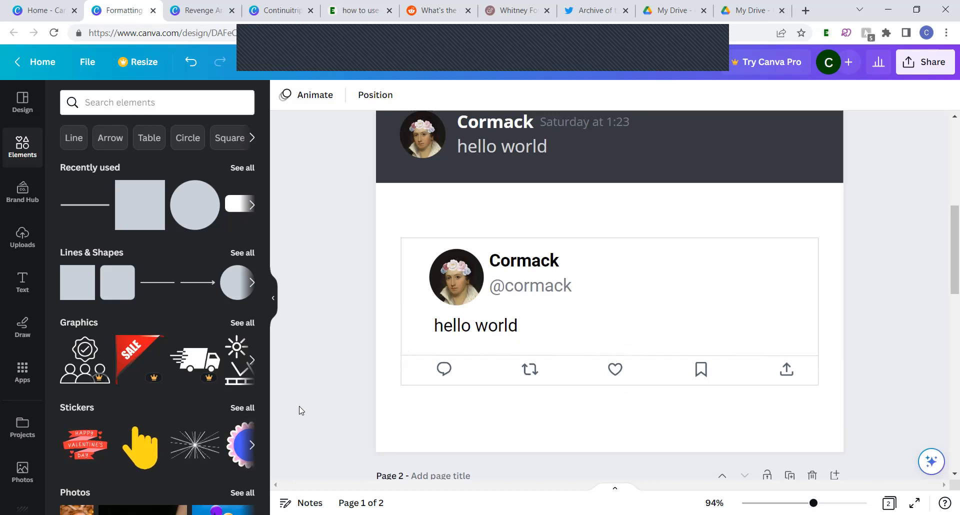
Delete the reference Discord chat screenshot above the Discord-style message
{"action": "scroll", "coordinate": [369, 394], "scroll_direction": "up", "scroll_amount": 2}
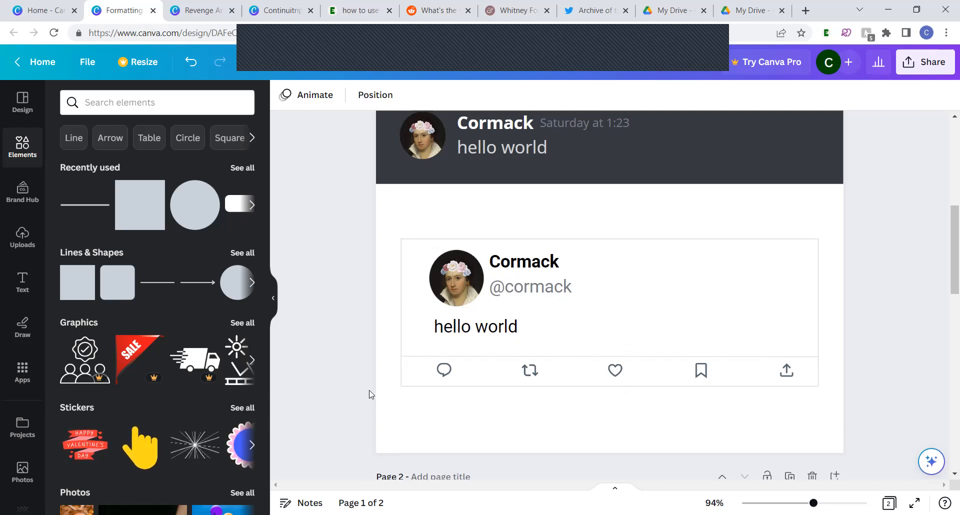
{"action": "scroll", "coordinate": [369, 394], "scroll_direction": "up", "scroll_amount": 3}
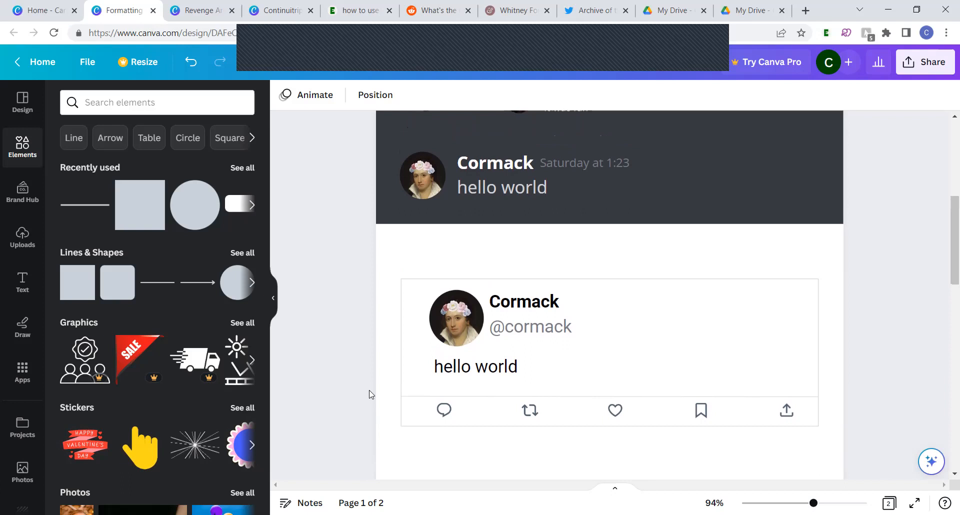
{"action": "scroll", "coordinate": [369, 394], "scroll_direction": "up", "scroll_amount": 5}
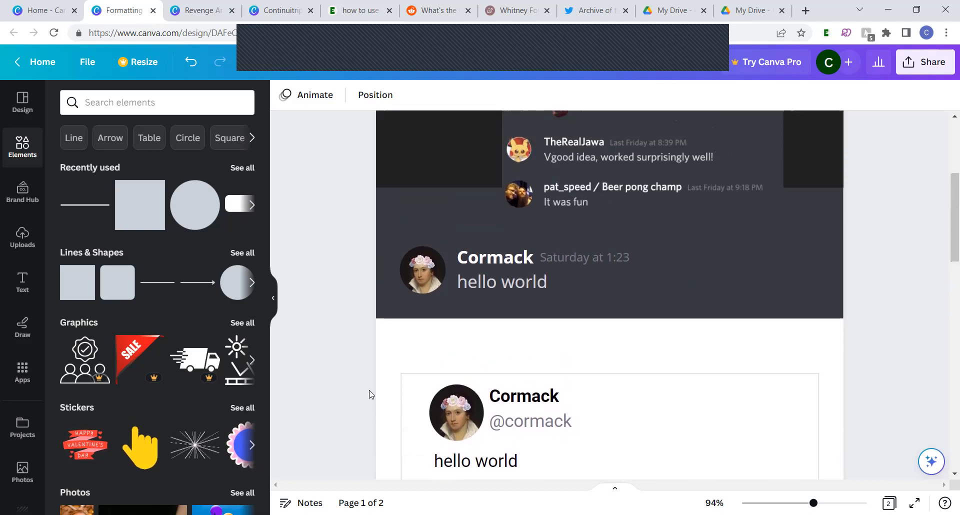
{"action": "left_click", "coordinate": [604, 198]}
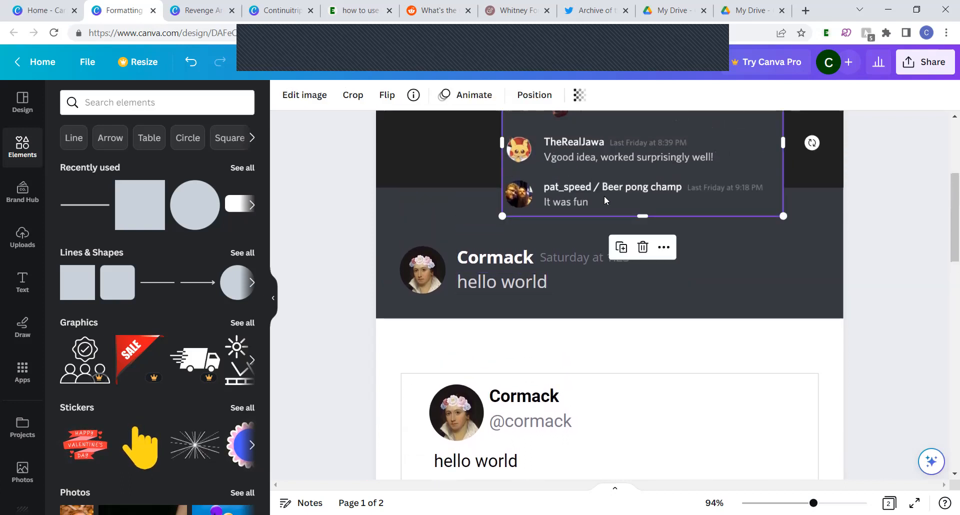
{"action": "key", "text": "Delete"}
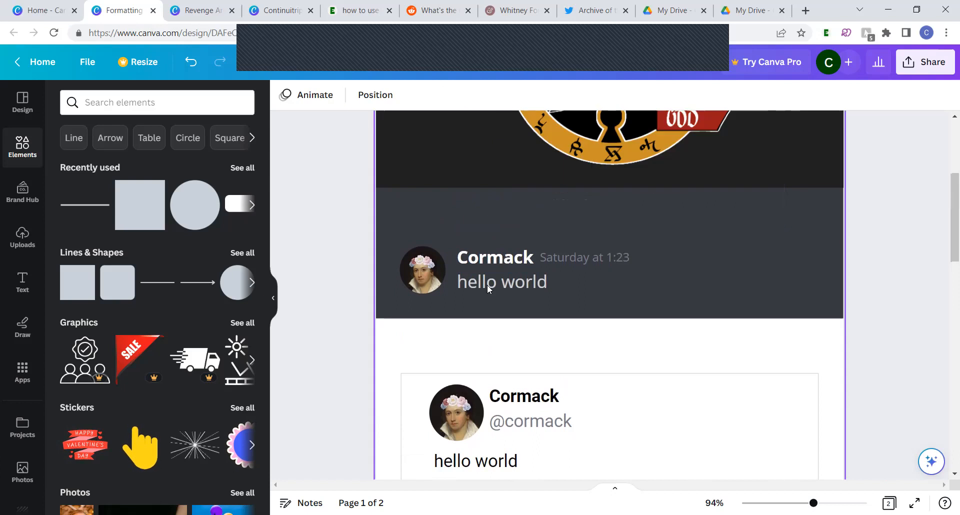